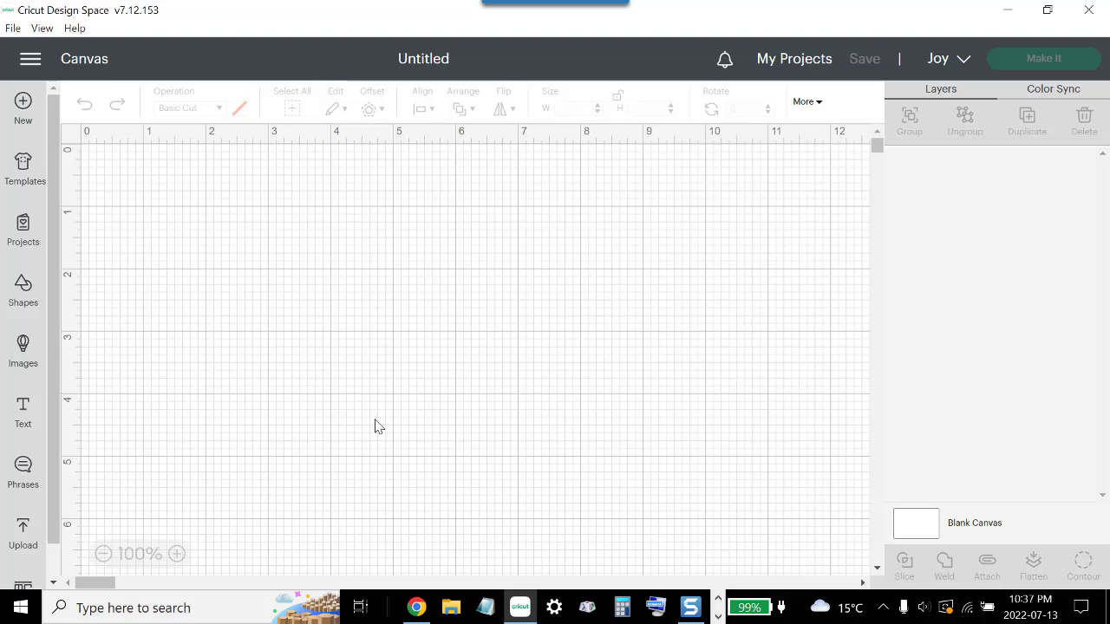
Step: Open the ready-made projects library and filter it to the Cards category
{"action": "left_click", "coordinate": [22, 227]}
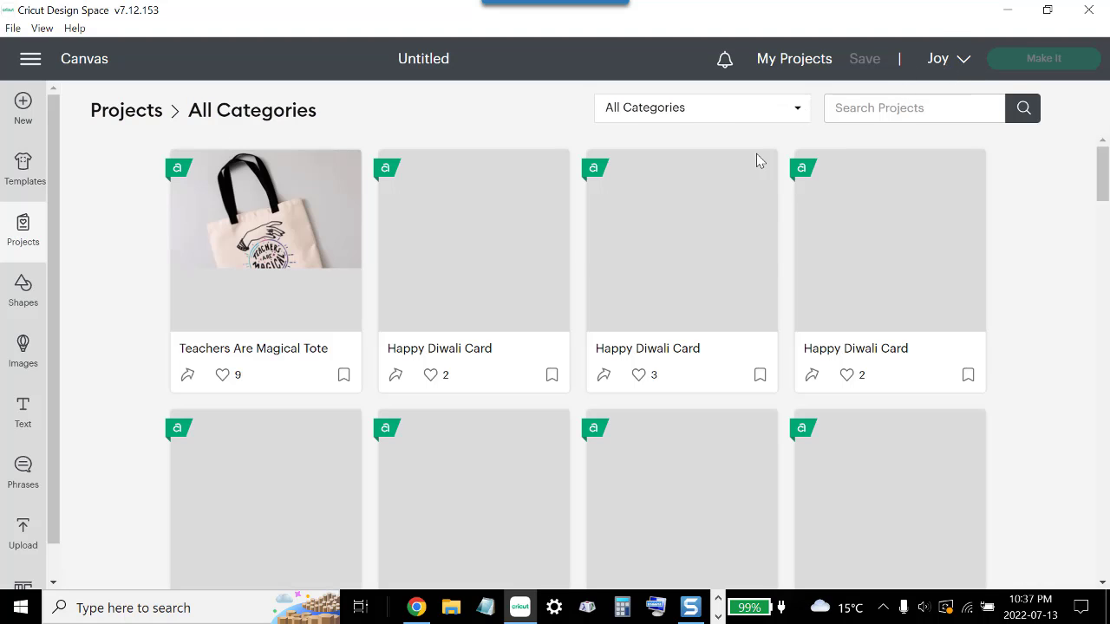
{"action": "left_click", "coordinate": [779, 116]}
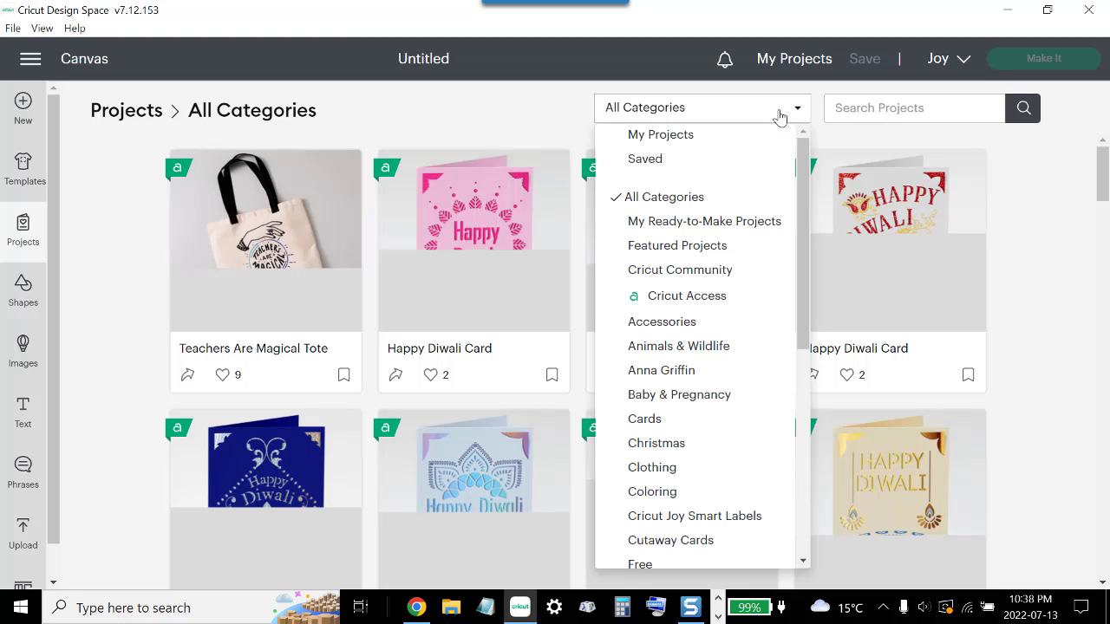
{"action": "left_click", "coordinate": [656, 424]}
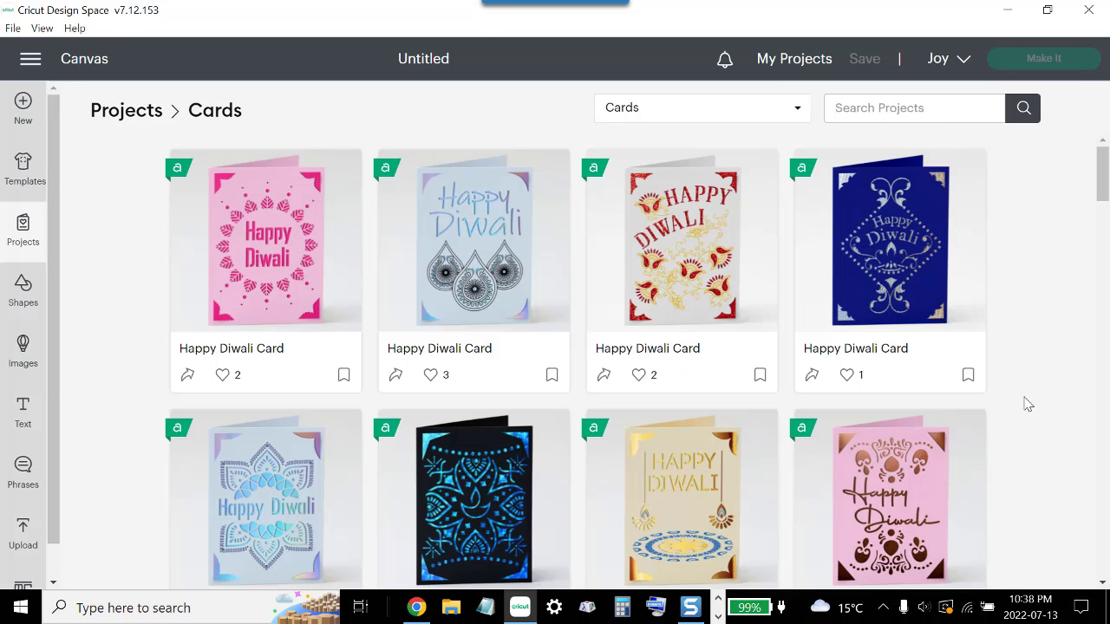
Step: Browse the card projects in the Cards category for a suitable design
{"action": "scroll", "coordinate": [1016, 420], "scroll_direction": "down", "scroll_amount": 3}
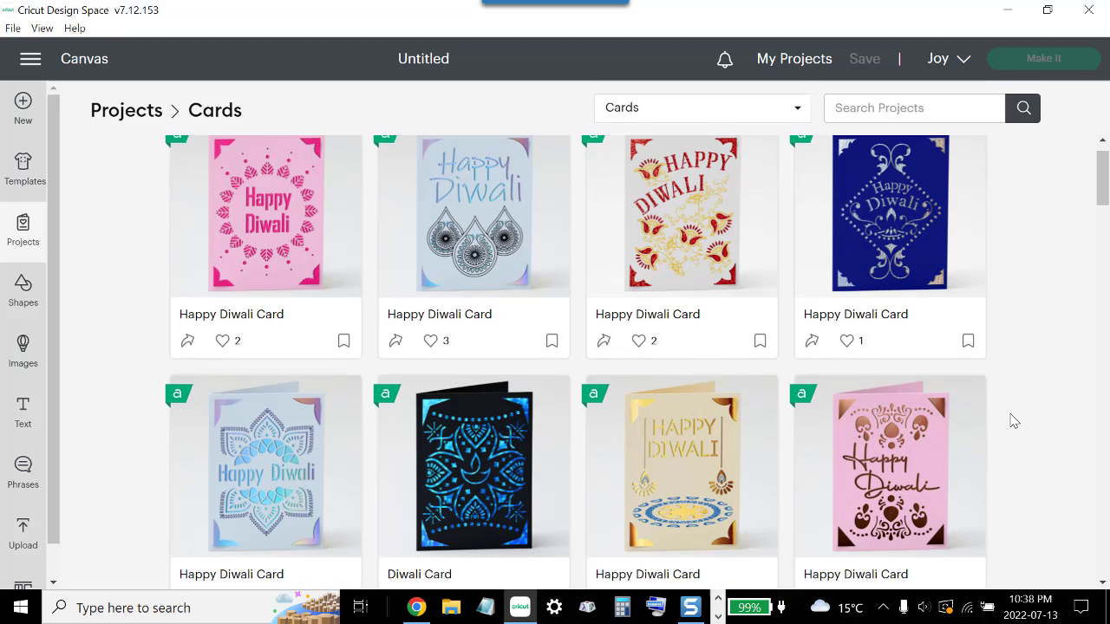
{"action": "scroll", "coordinate": [1012, 421], "scroll_direction": "down", "scroll_amount": 10}
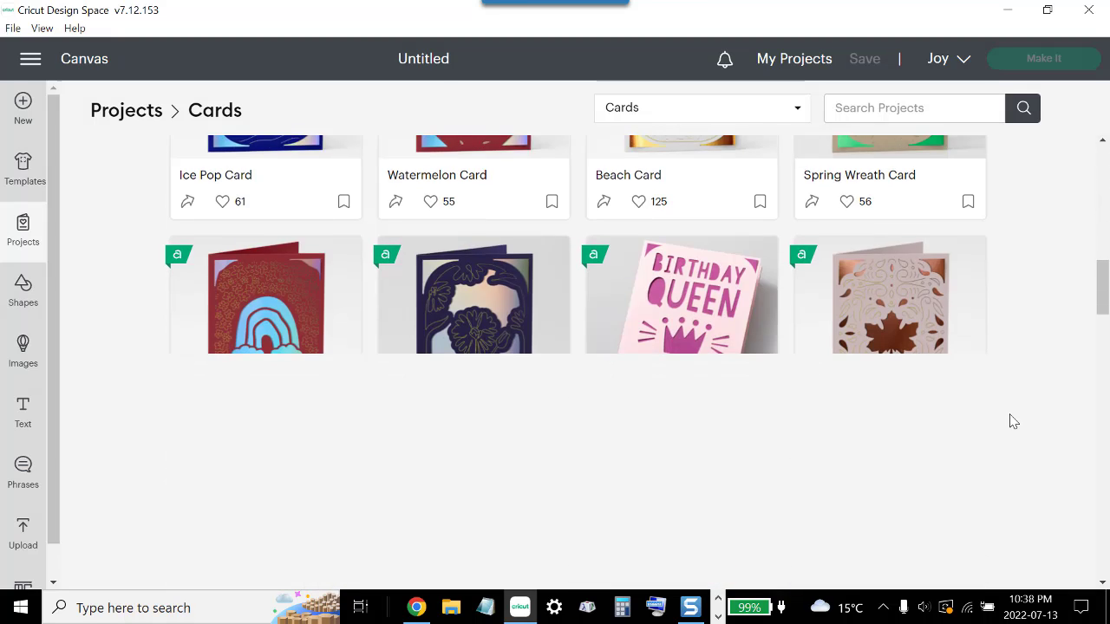
{"action": "scroll", "coordinate": [1013, 421], "scroll_direction": "down", "scroll_amount": 5}
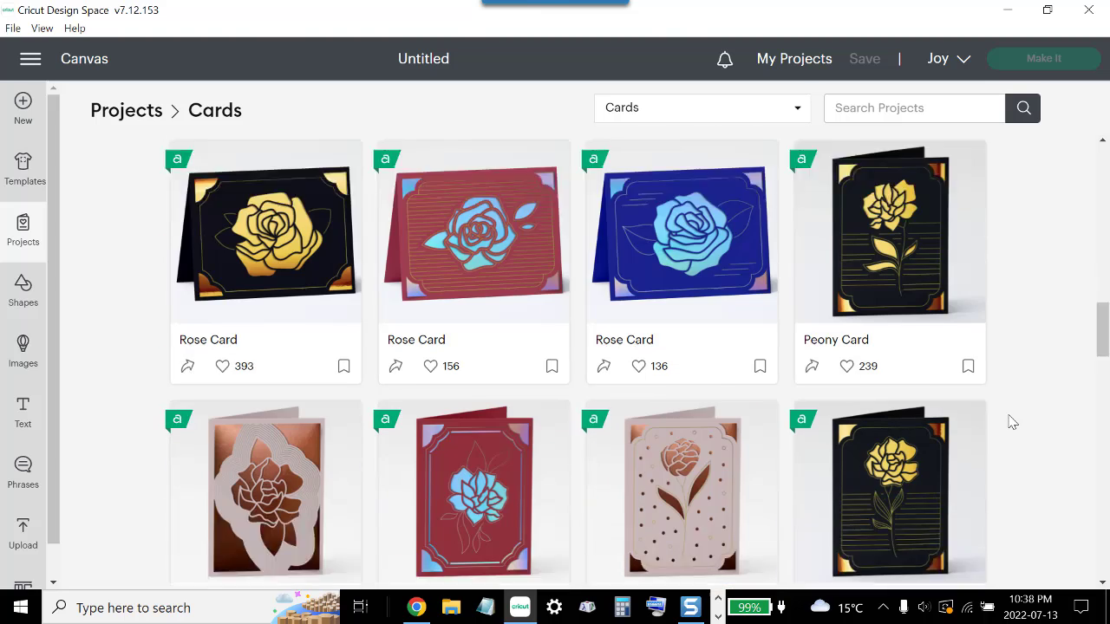
{"action": "scroll", "coordinate": [1013, 422], "scroll_direction": "down", "scroll_amount": 8}
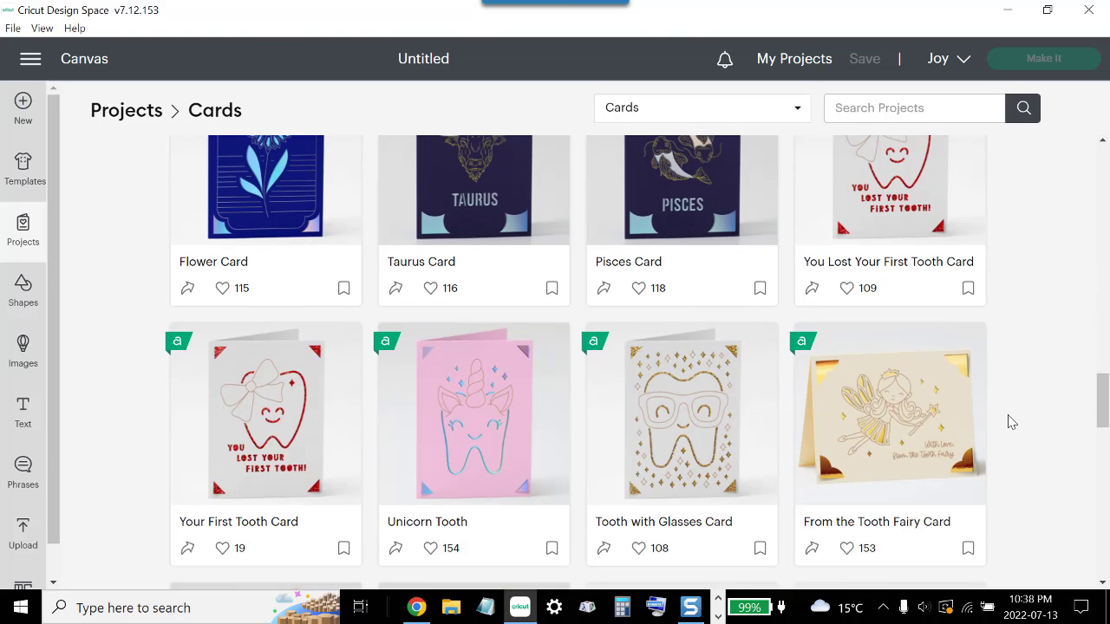
{"action": "scroll", "coordinate": [1008, 422], "scroll_direction": "down", "scroll_amount": 7}
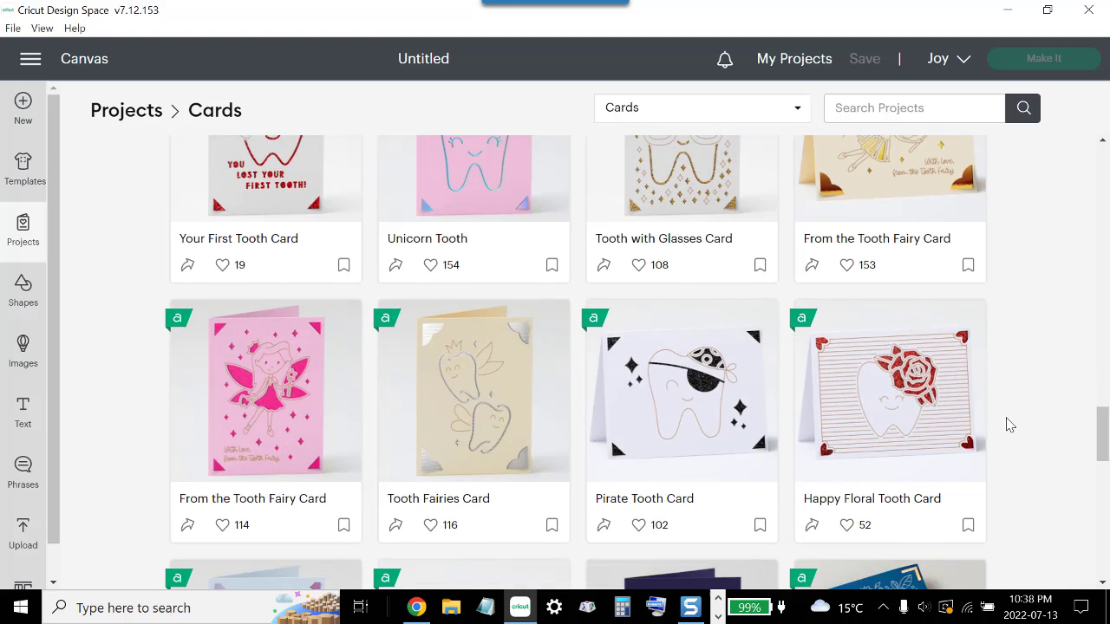
{"action": "scroll", "coordinate": [1004, 427], "scroll_direction": "down", "scroll_amount": 2}
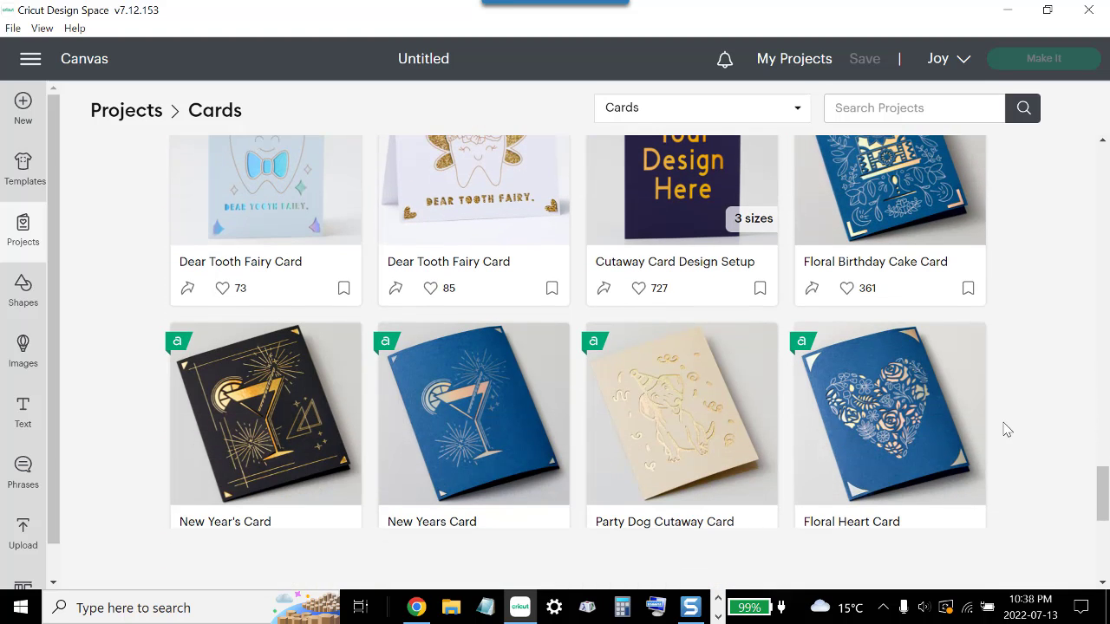
{"action": "scroll", "coordinate": [1004, 426], "scroll_direction": "up", "scroll_amount": 3}
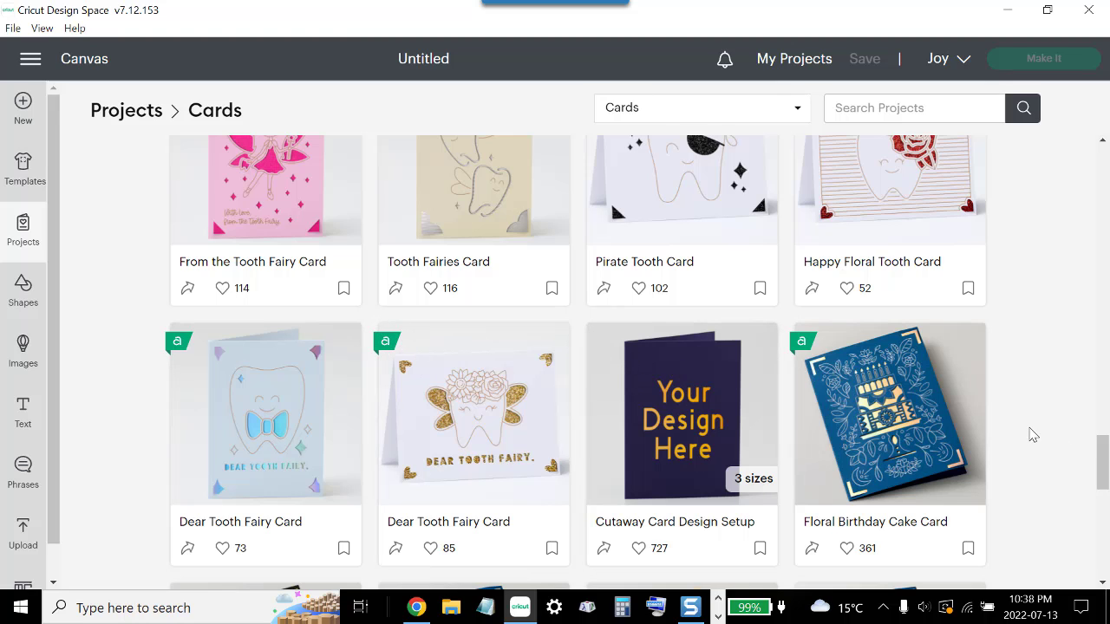
{"action": "scroll", "coordinate": [1025, 438], "scroll_direction": "down", "scroll_amount": 3}
{"action": "scroll", "coordinate": [1020, 446], "scroll_direction": "down", "scroll_amount": 3}
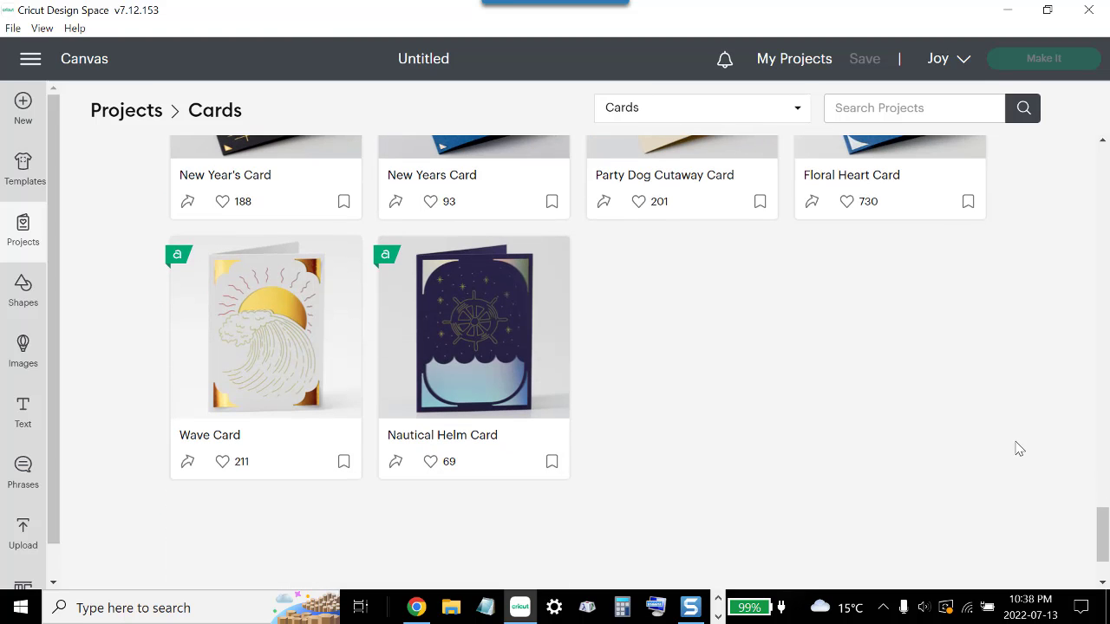
{"action": "scroll", "coordinate": [797, 494], "scroll_direction": "down", "scroll_amount": 2}
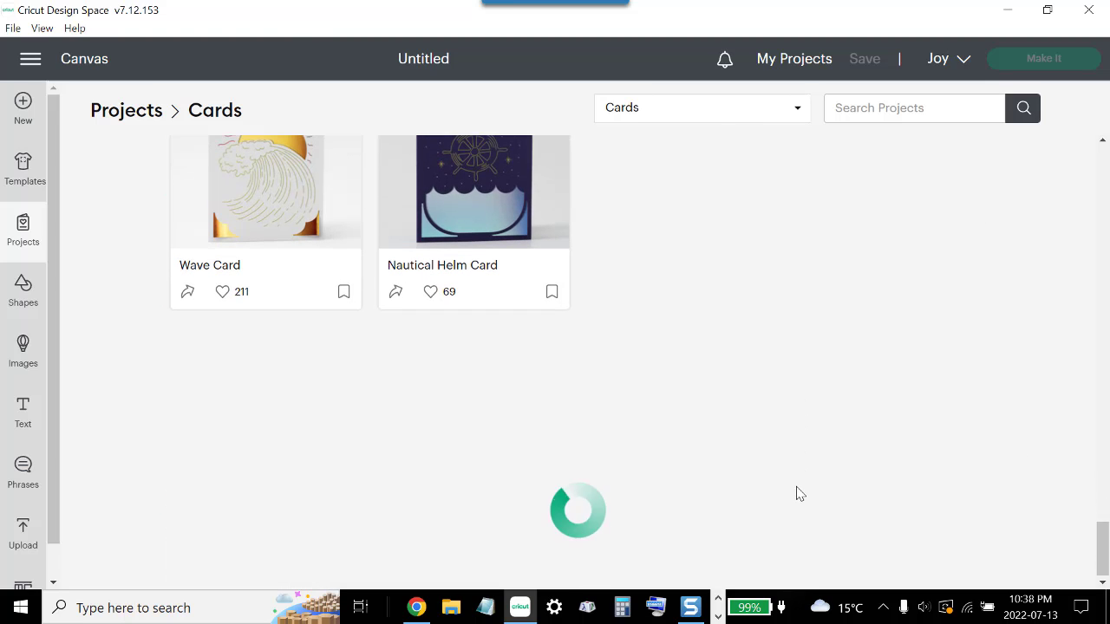
{"action": "scroll", "coordinate": [728, 463], "scroll_direction": "down", "scroll_amount": 3}
{"action": "scroll", "coordinate": [732, 475], "scroll_direction": "down", "scroll_amount": 15}
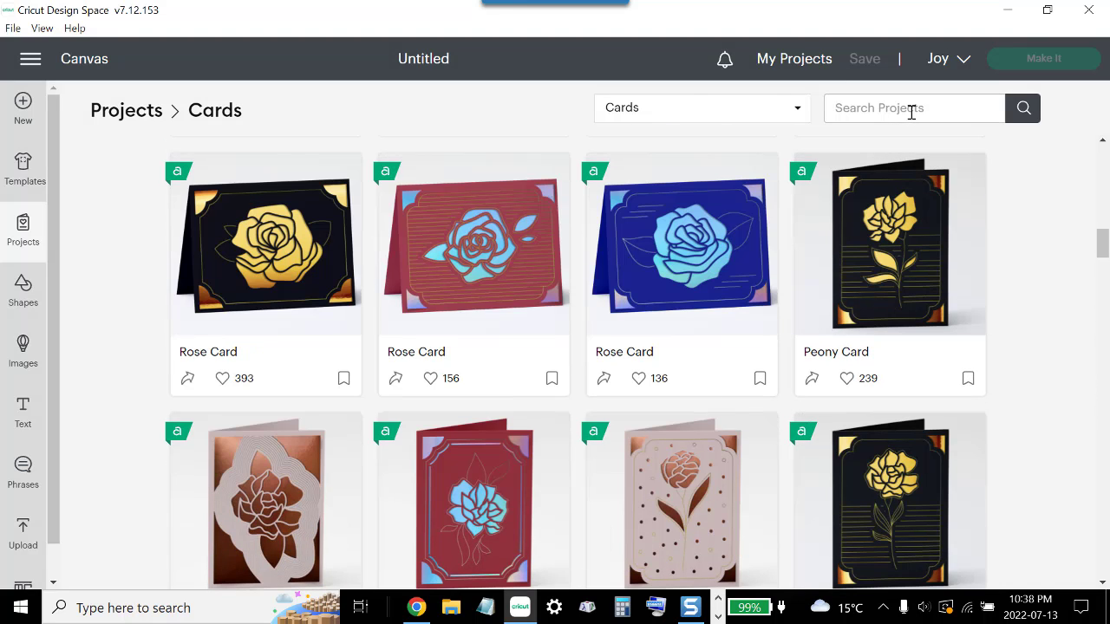
Step: Search the Cards projects for "pop"
{"action": "left_click", "coordinate": [911, 112]}
{"action": "type", "text": "pop"}
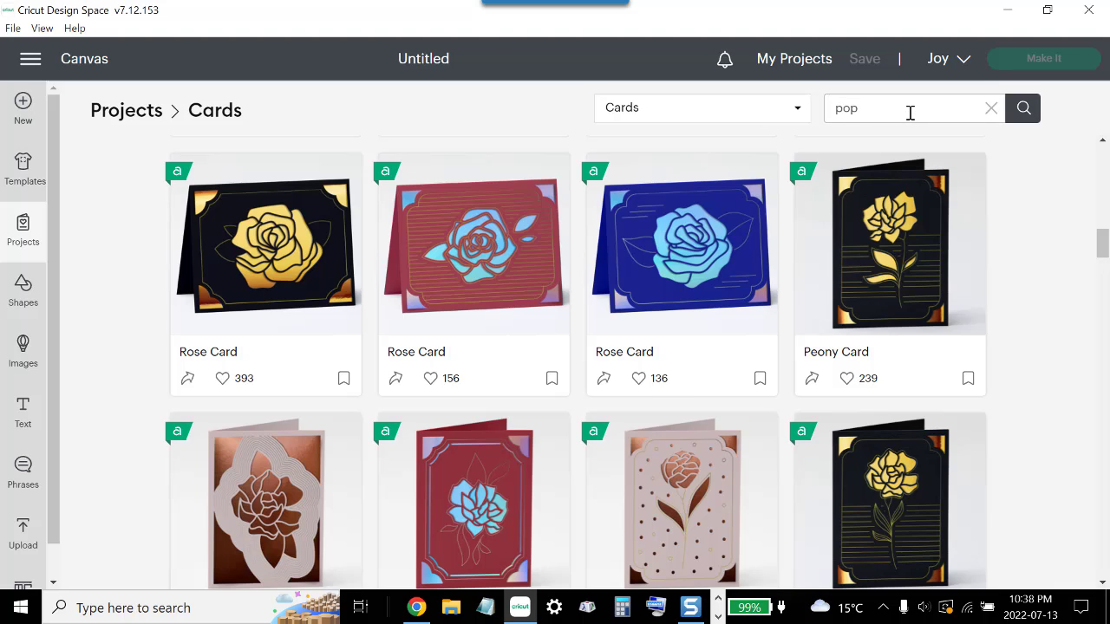
{"action": "key", "text": "Return"}
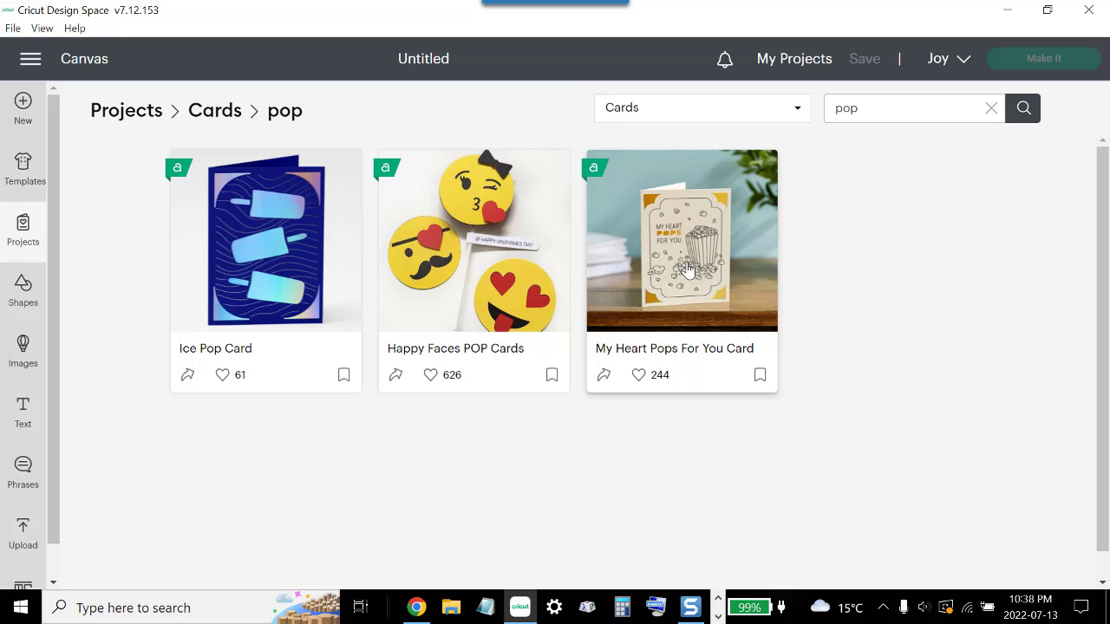
Step: Open the My Heart Pops For You Card project for customizing with the finished size 4.25 in x 5.5 in
{"action": "left_click", "coordinate": [687, 271]}
{"action": "scroll", "coordinate": [667, 475], "scroll_direction": "down", "scroll_amount": 1}
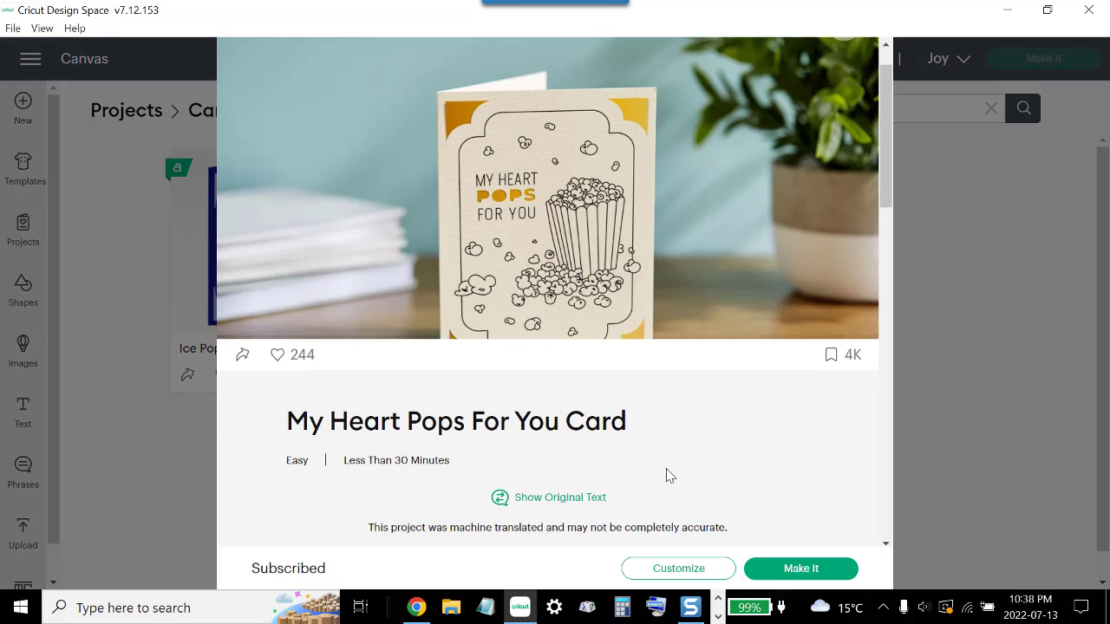
{"action": "scroll", "coordinate": [666, 475], "scroll_direction": "down", "scroll_amount": 3}
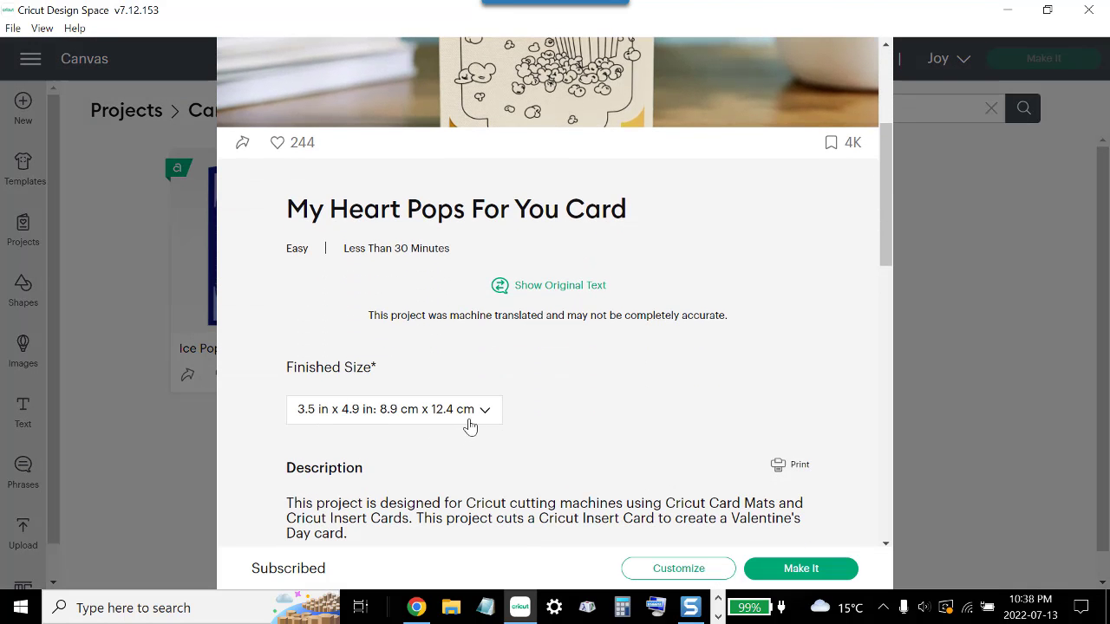
{"action": "left_click", "coordinate": [482, 417]}
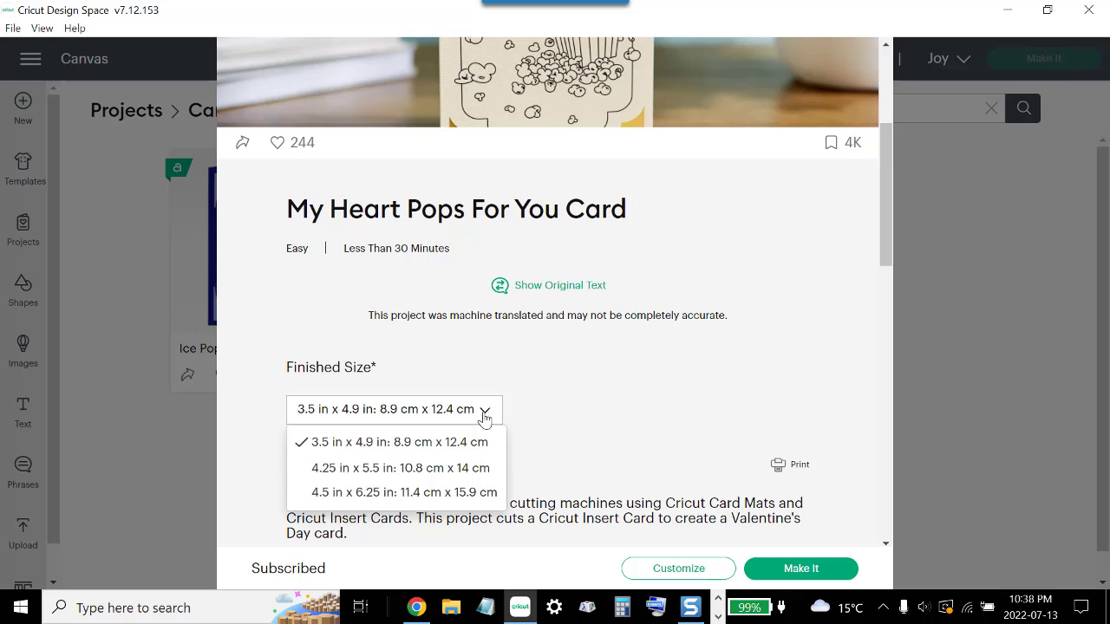
{"action": "left_click", "coordinate": [355, 469]}
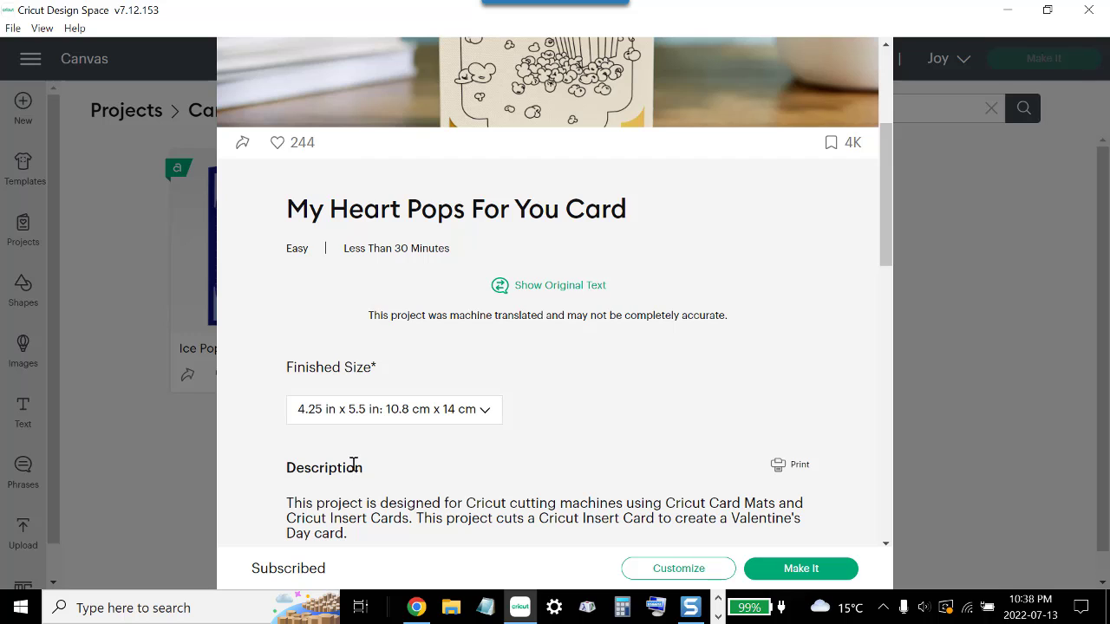
{"action": "left_click", "coordinate": [678, 569]}
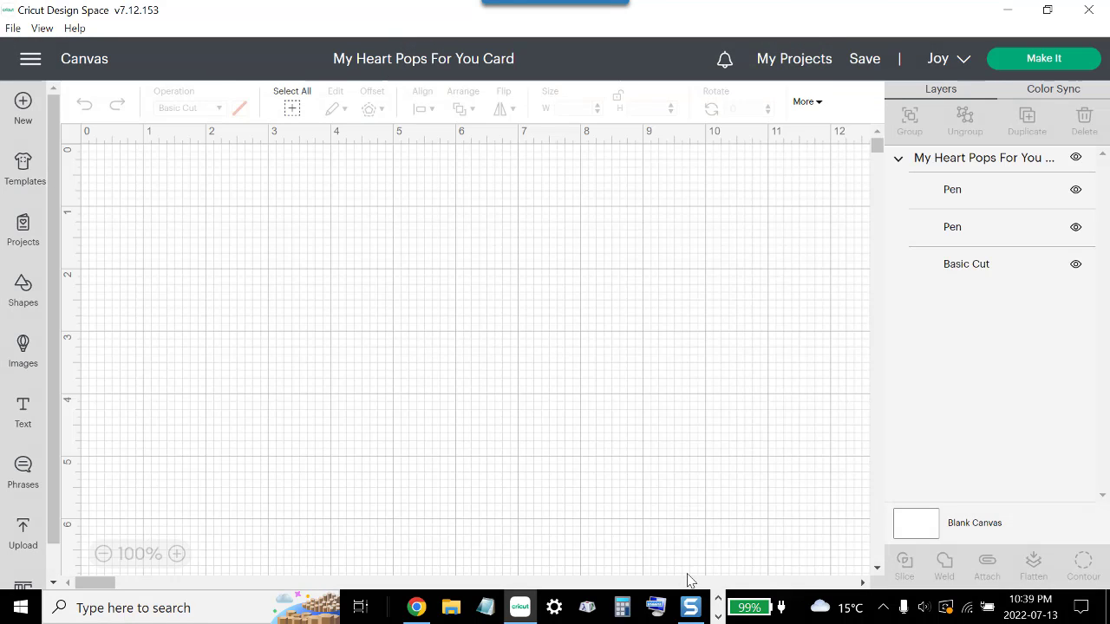
Step: Move the popcorn card design about 2.4 inches to the right on the canvas and deselect it
{"action": "left_click", "coordinate": [334, 459]}
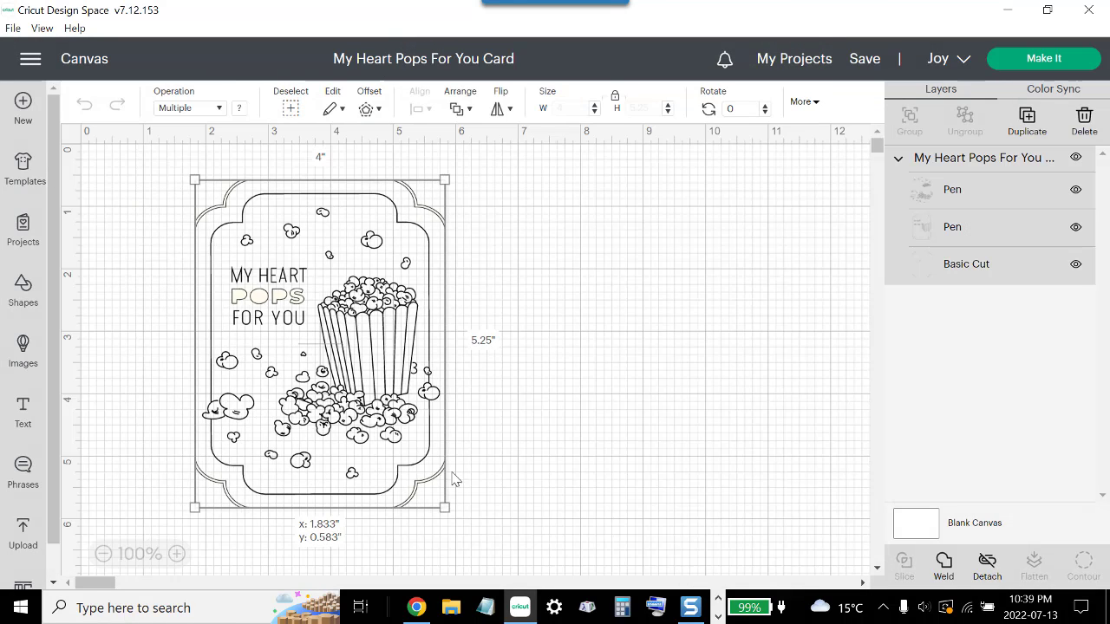
{"action": "left_click_drag", "start_coordinate": [354, 453], "coordinate": [504, 454]}
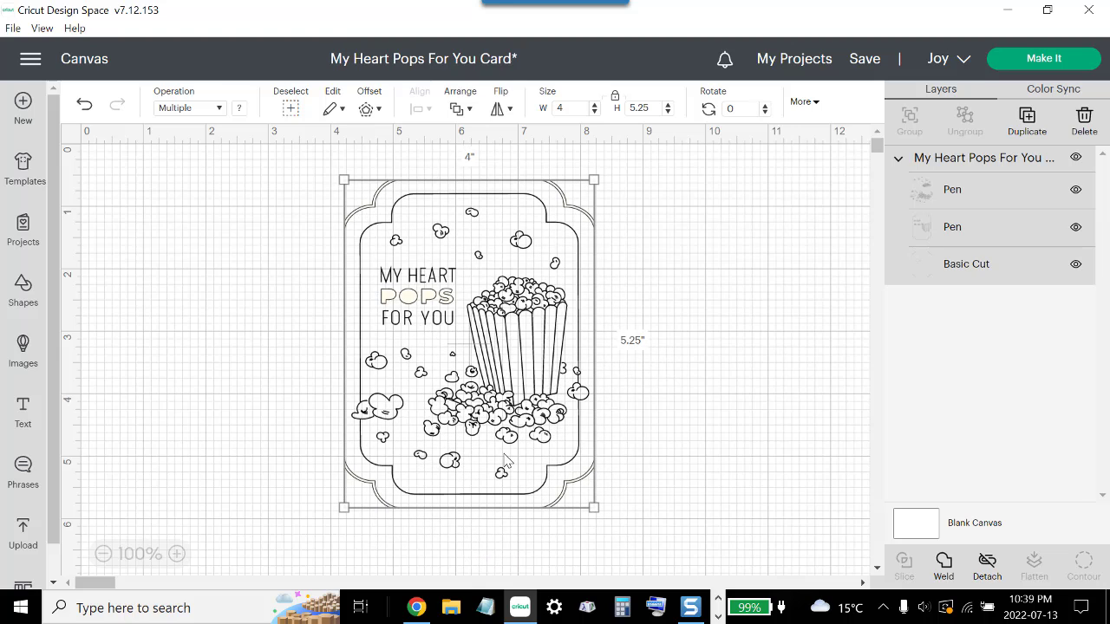
{"action": "left_click", "coordinate": [677, 459]}
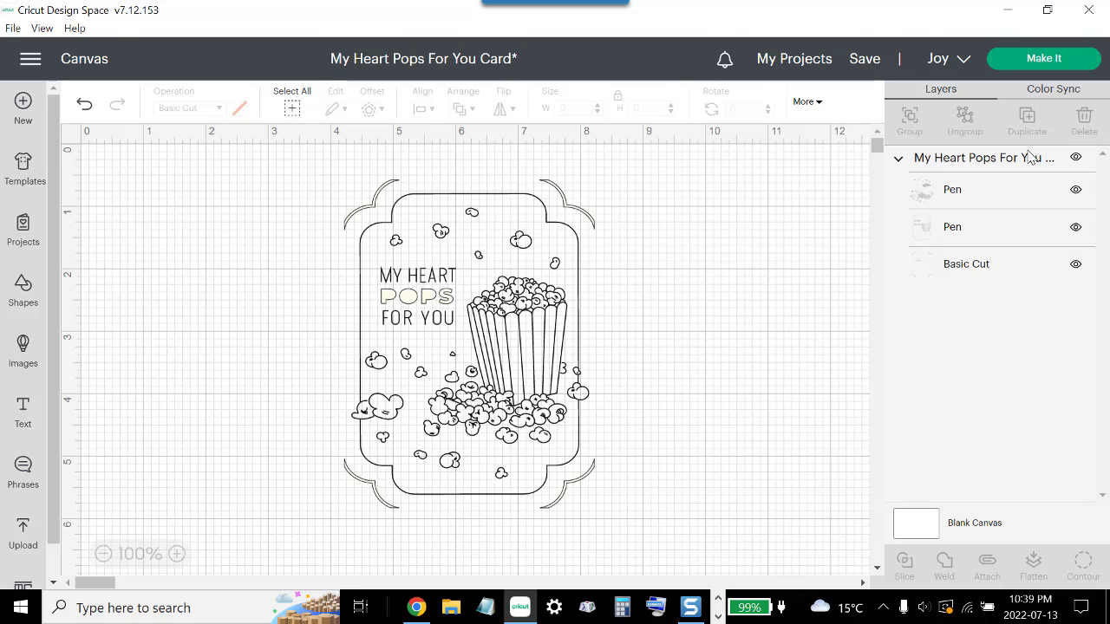
Step: Detach the card design into separate layers and check what each of the two Pen layers contains
{"action": "left_click", "coordinate": [992, 163]}
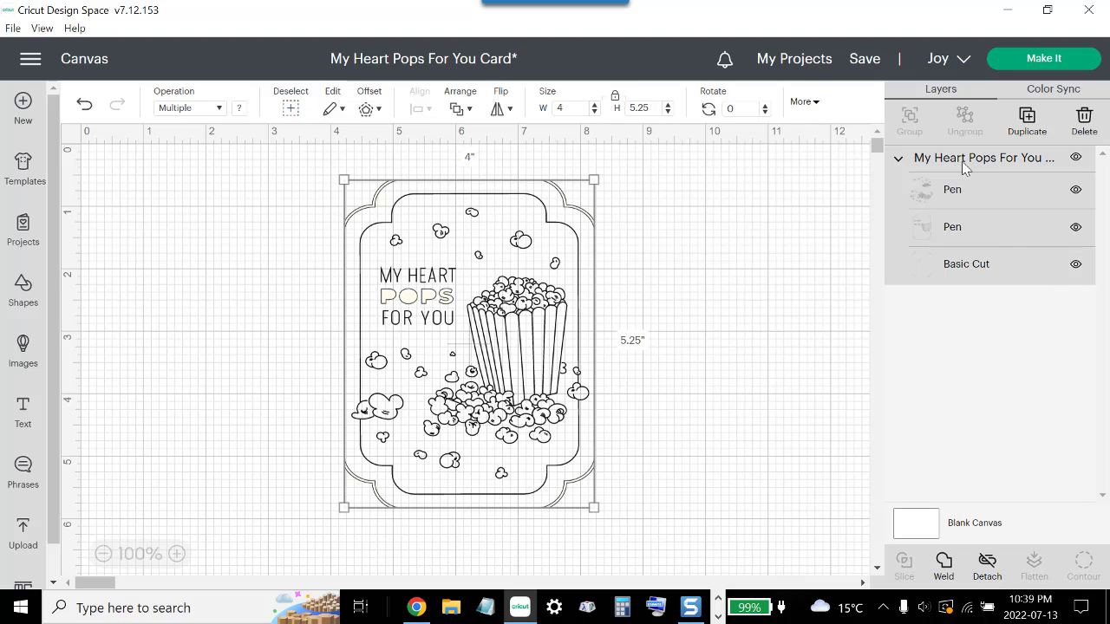
{"action": "left_click", "coordinate": [986, 563]}
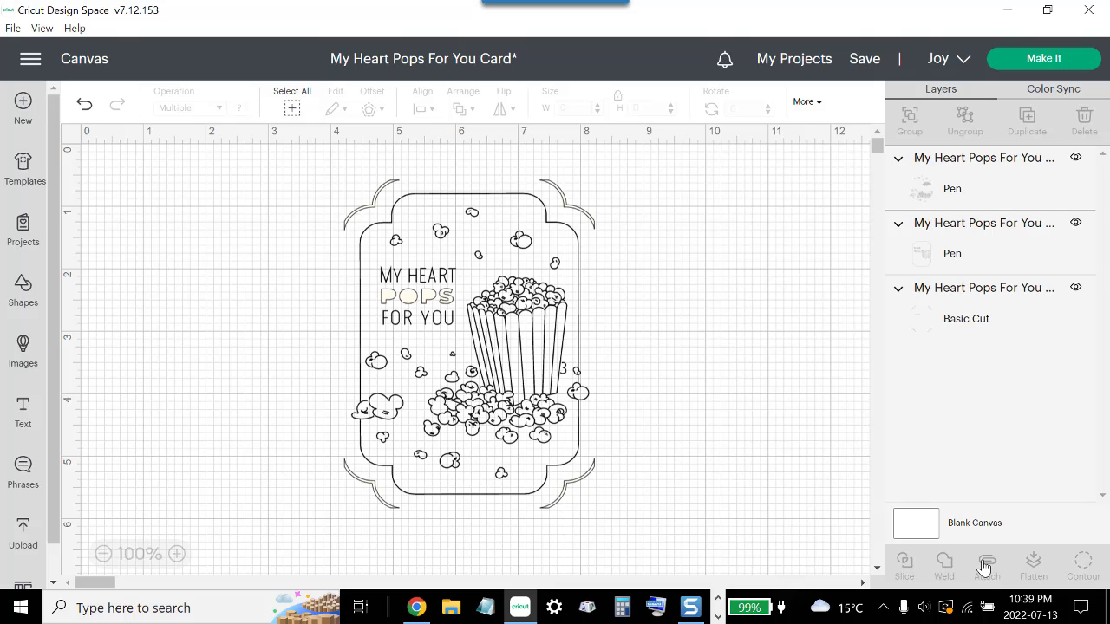
{"action": "left_click", "coordinate": [954, 196]}
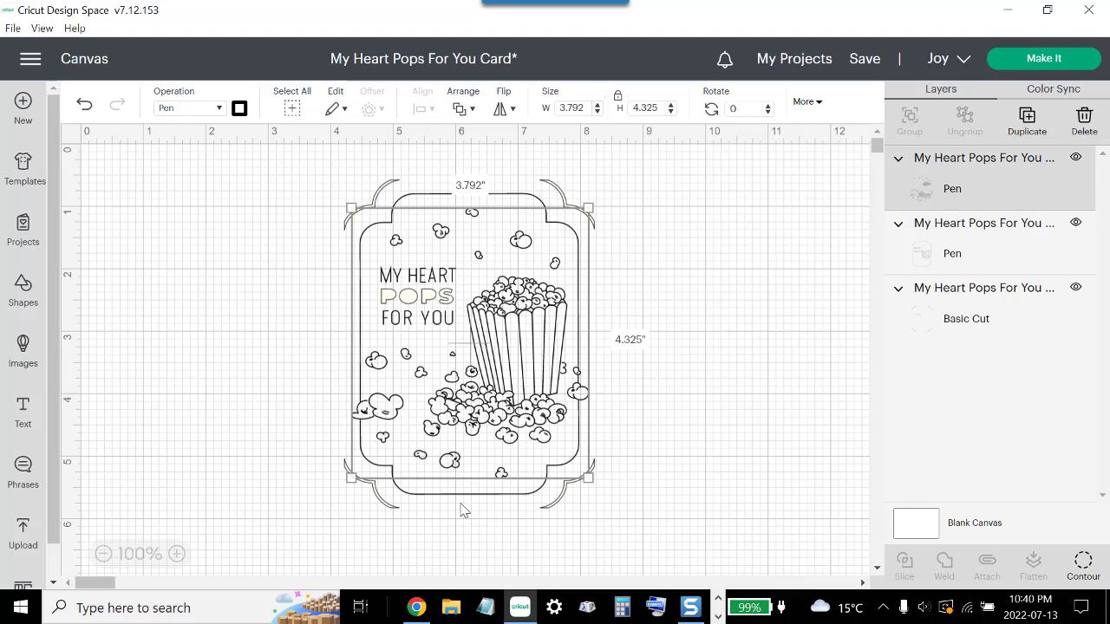
{"action": "left_click", "coordinate": [980, 258]}
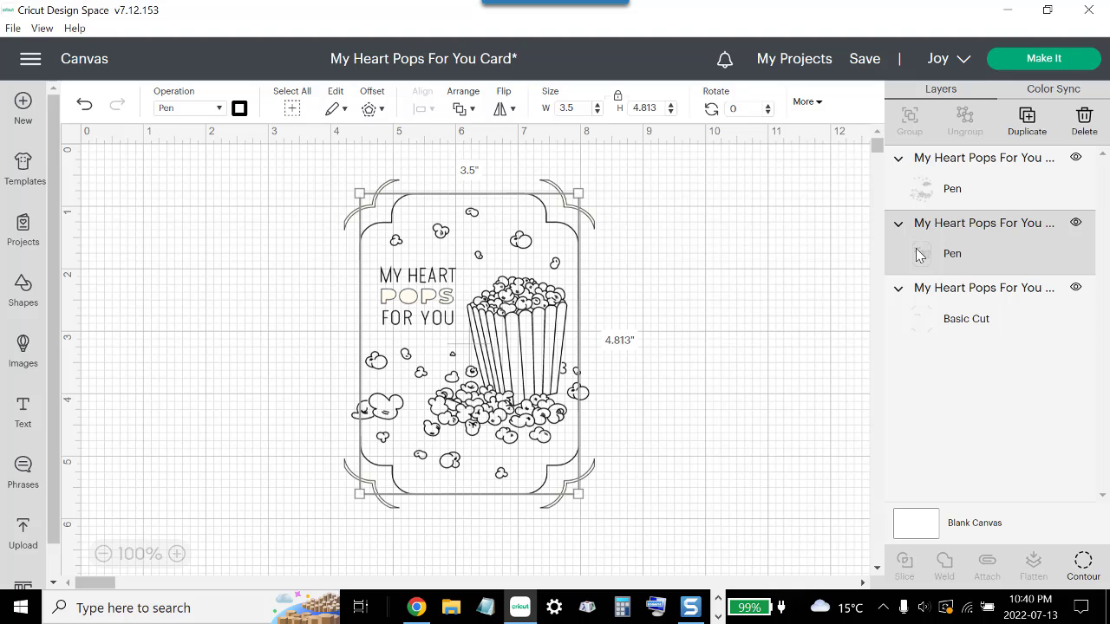
Step: Hide the contours of all four letters of the word POPS in the Basic Cut layer, keeping the corner contours
{"action": "left_click", "coordinate": [954, 319]}
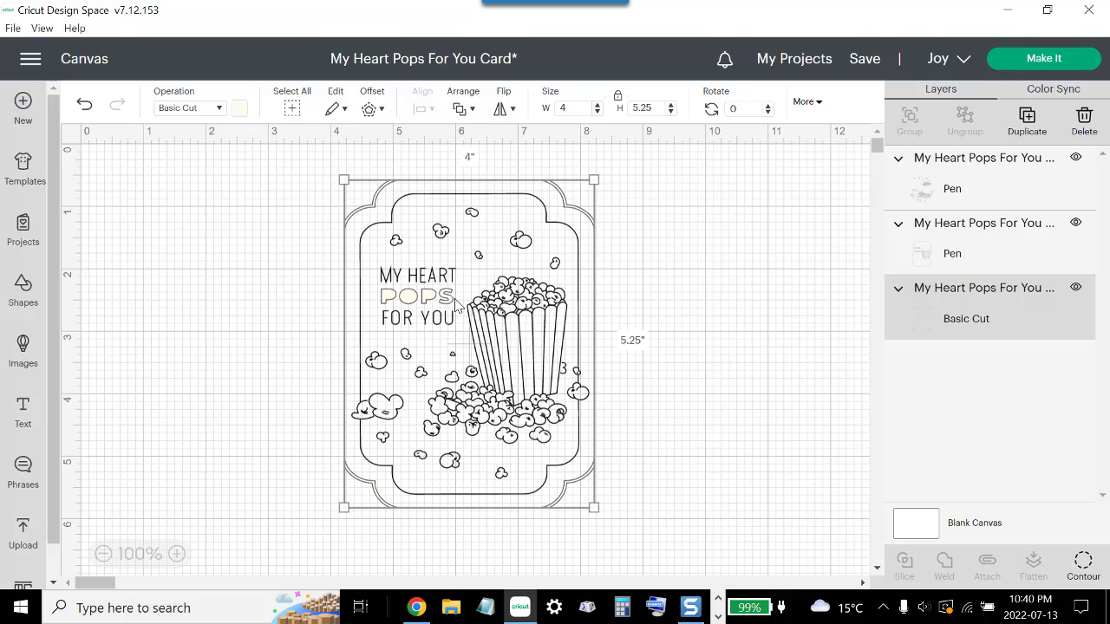
{"action": "left_click", "coordinate": [1083, 565]}
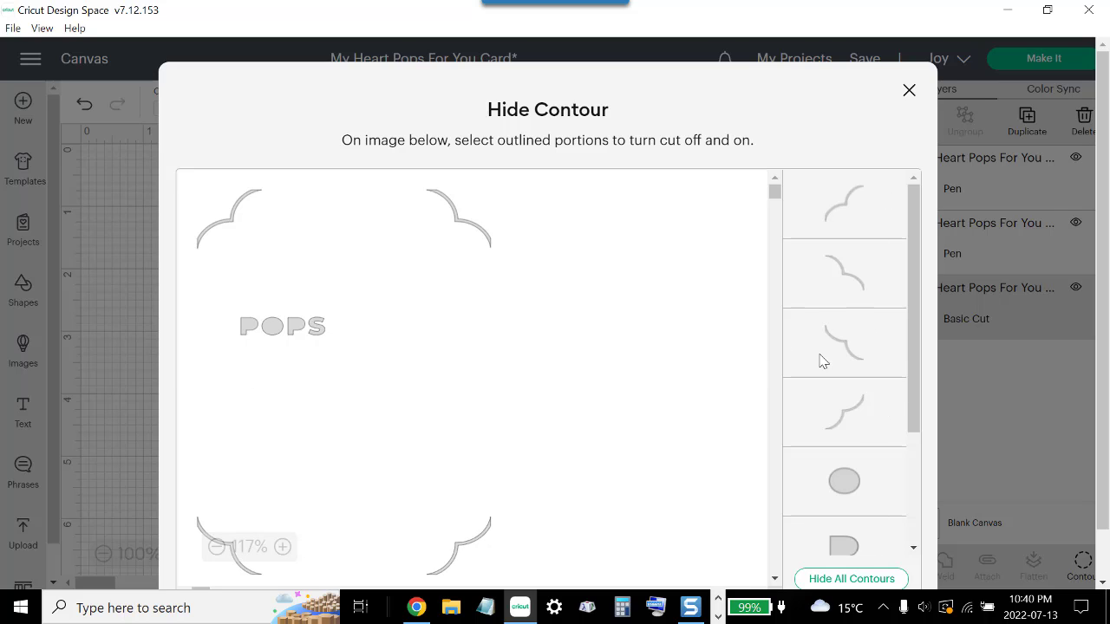
{"action": "left_click_drag", "start_coordinate": [917, 356], "coordinate": [917, 449]}
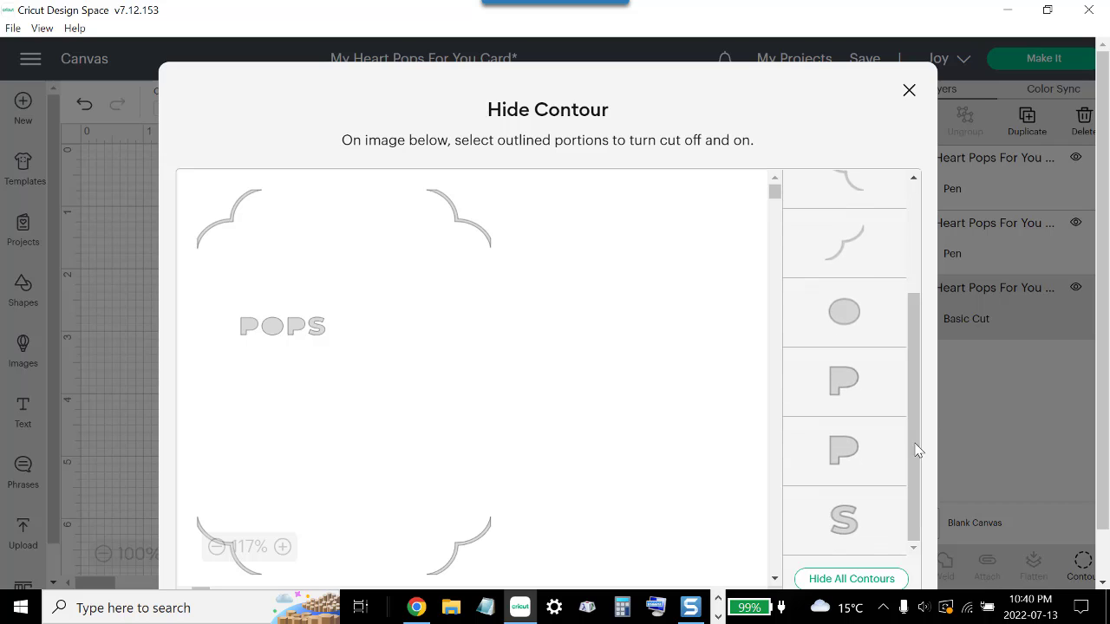
{"action": "left_click", "coordinate": [859, 314]}
{"action": "left_click", "coordinate": [858, 383]}
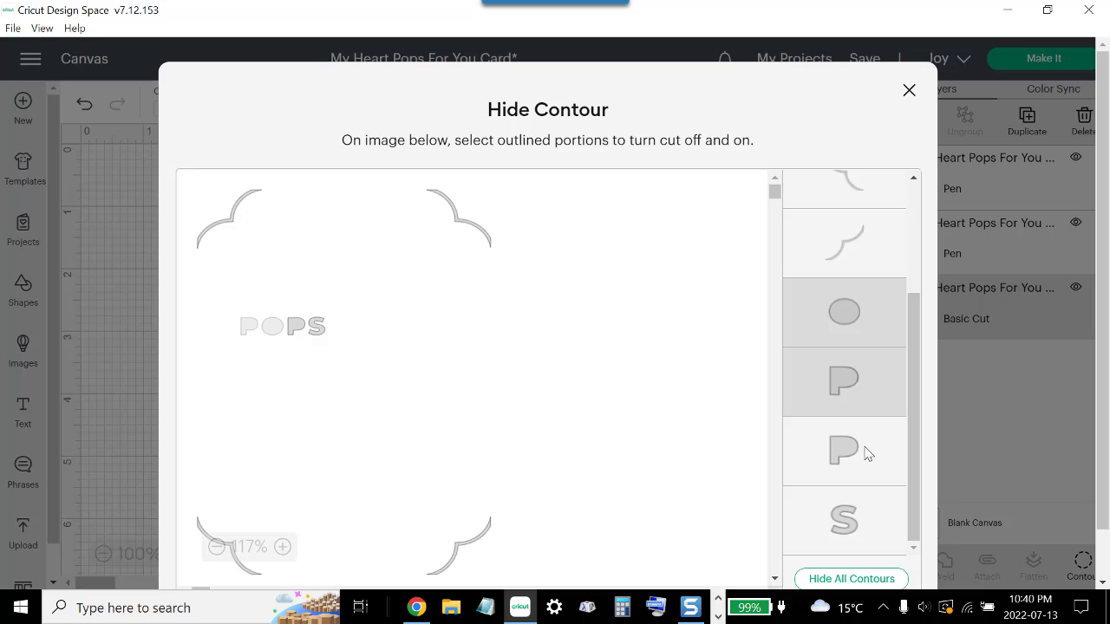
{"action": "left_click", "coordinate": [867, 451]}
{"action": "left_click", "coordinate": [855, 519]}
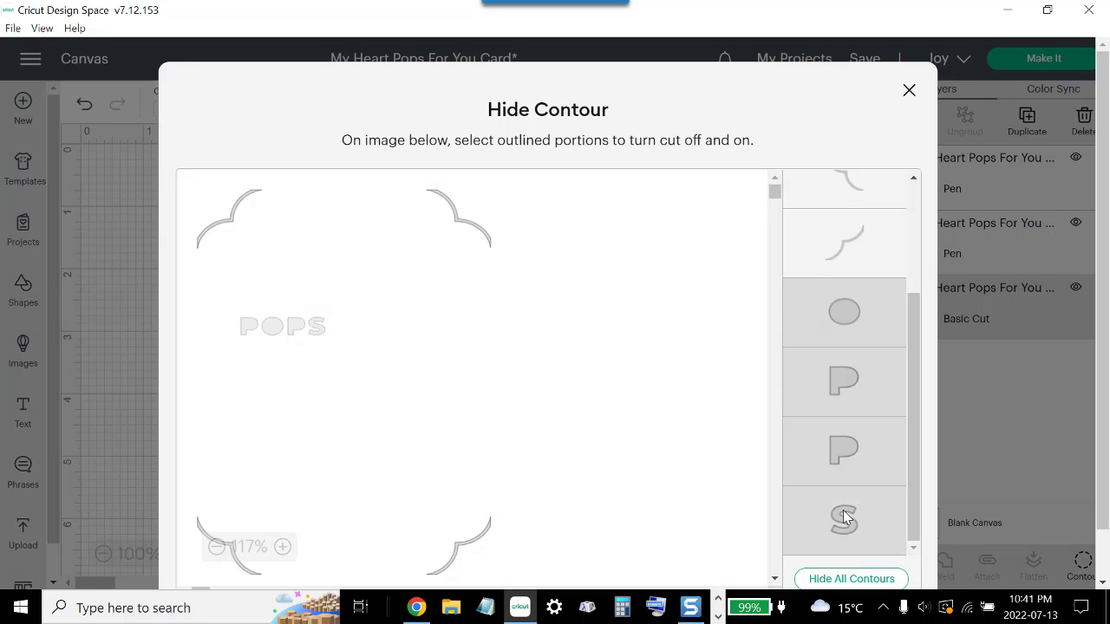
{"action": "left_click", "coordinate": [845, 518]}
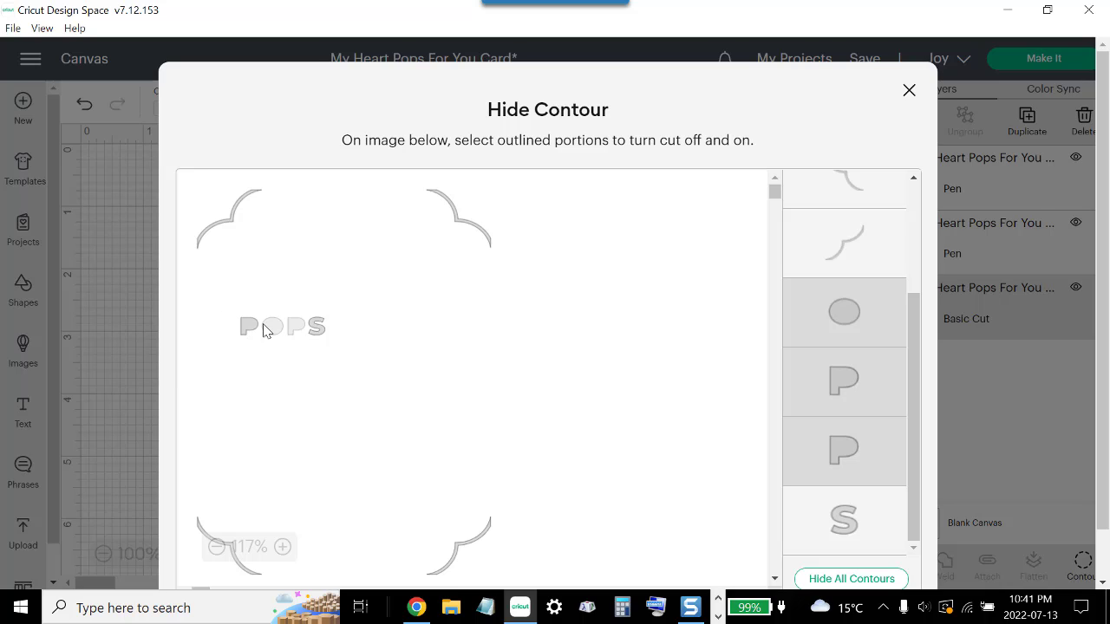
{"action": "left_click", "coordinate": [318, 329]}
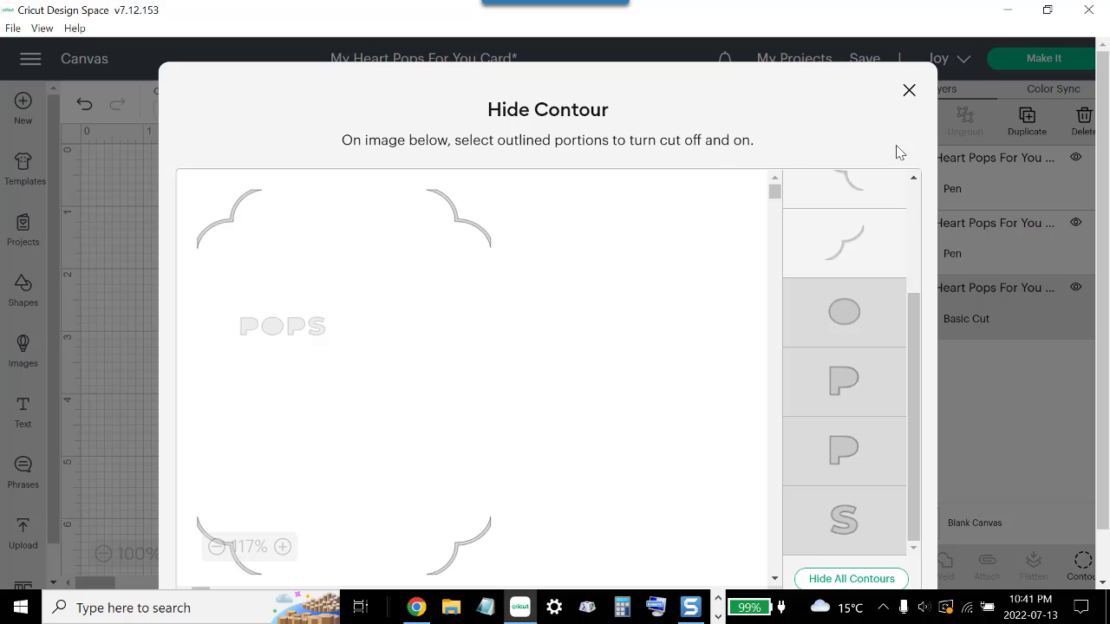
{"action": "left_click", "coordinate": [908, 92]}
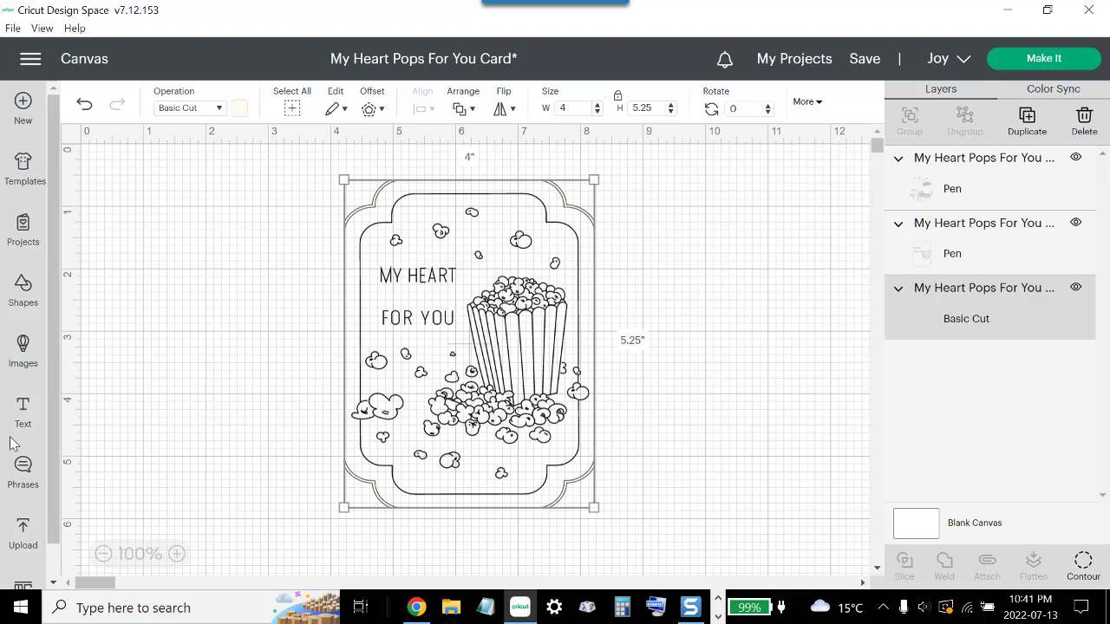
Step: Add a new text object to the canvas reading POPS
{"action": "left_click", "coordinate": [23, 414]}
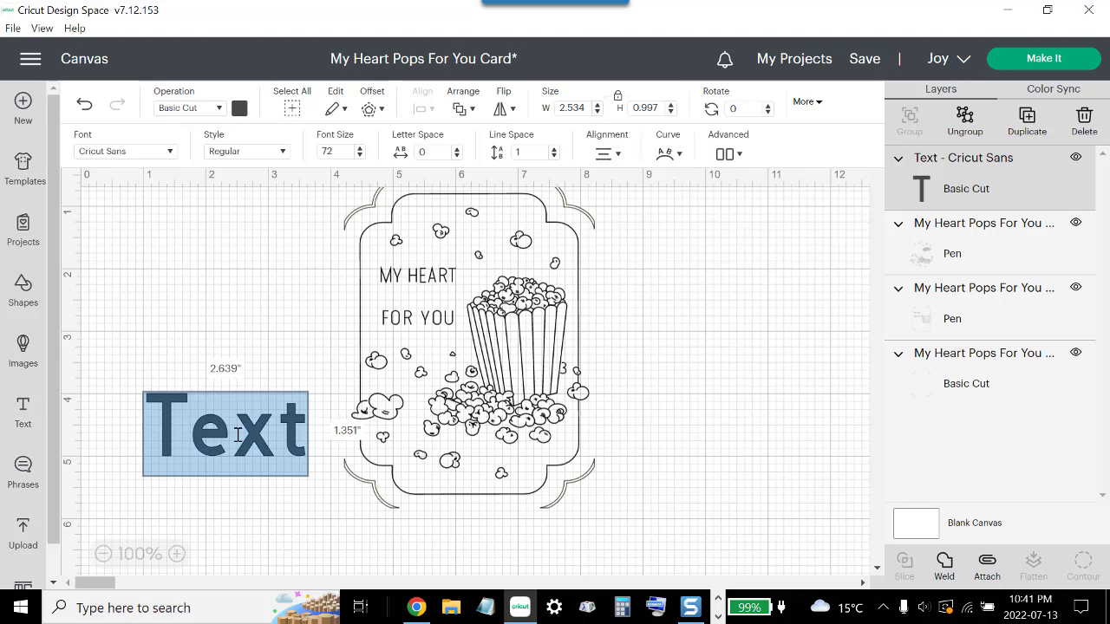
{"action": "type", "text": "P"}
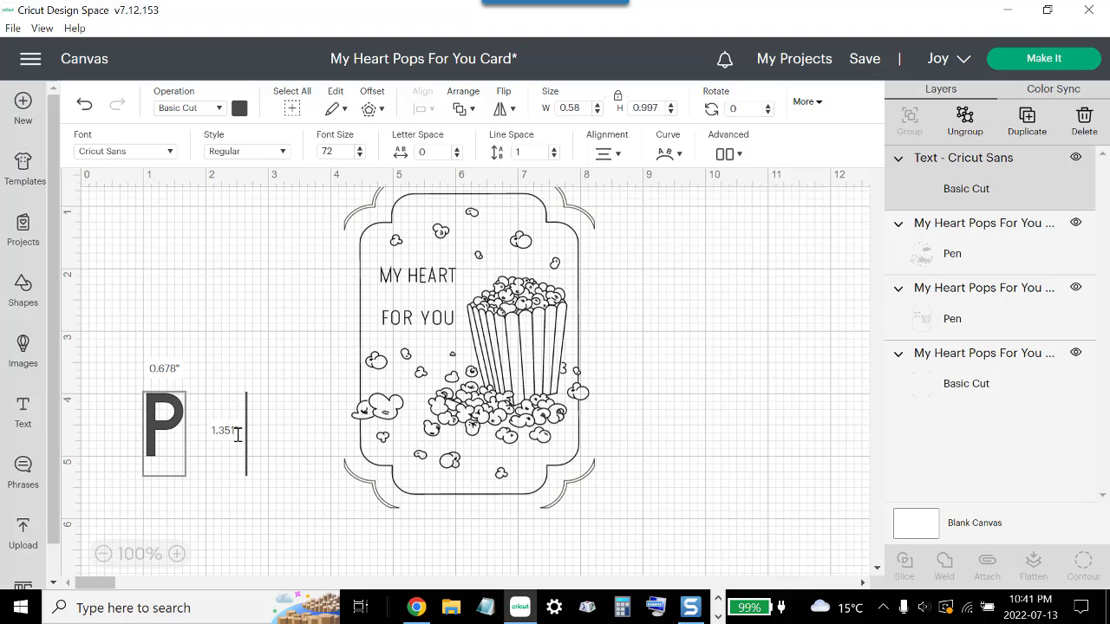
{"action": "type", "text": "OPS"}
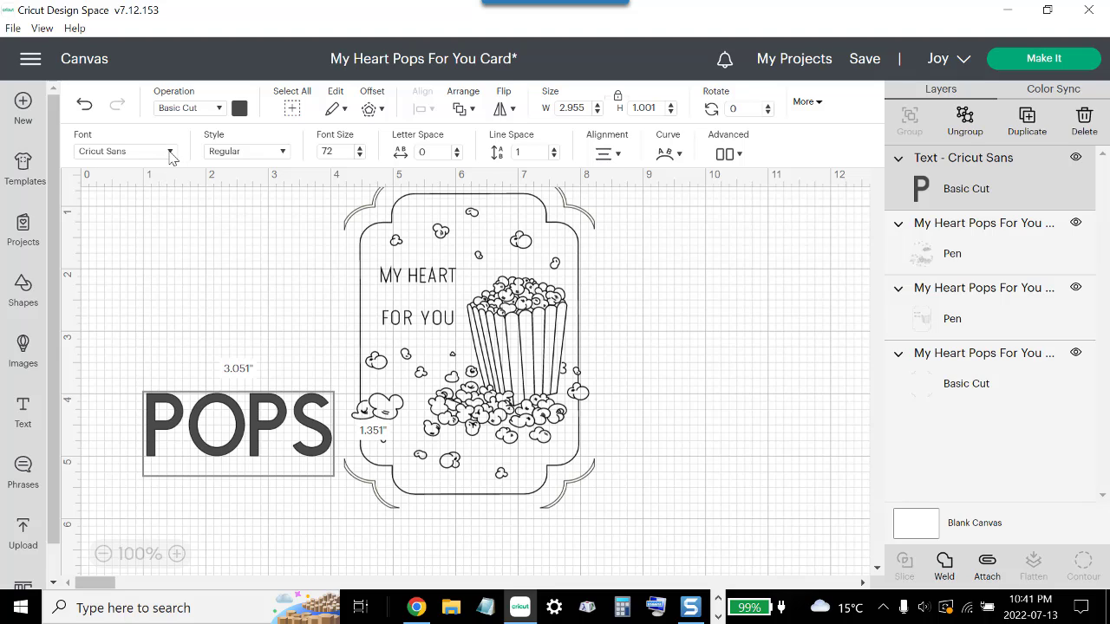
Step: Search the fonts for "stencil" and apply the Stencil font to the POPS text
{"action": "left_click", "coordinate": [170, 153]}
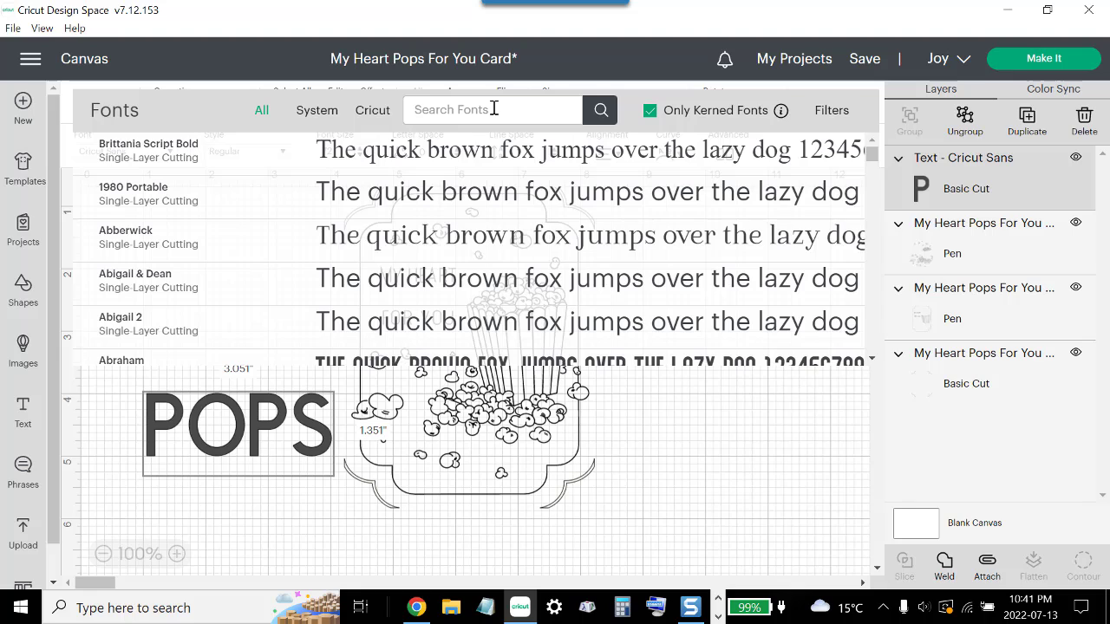
{"action": "type", "text": "stencil"}
{"action": "left_click", "coordinate": [600, 112]}
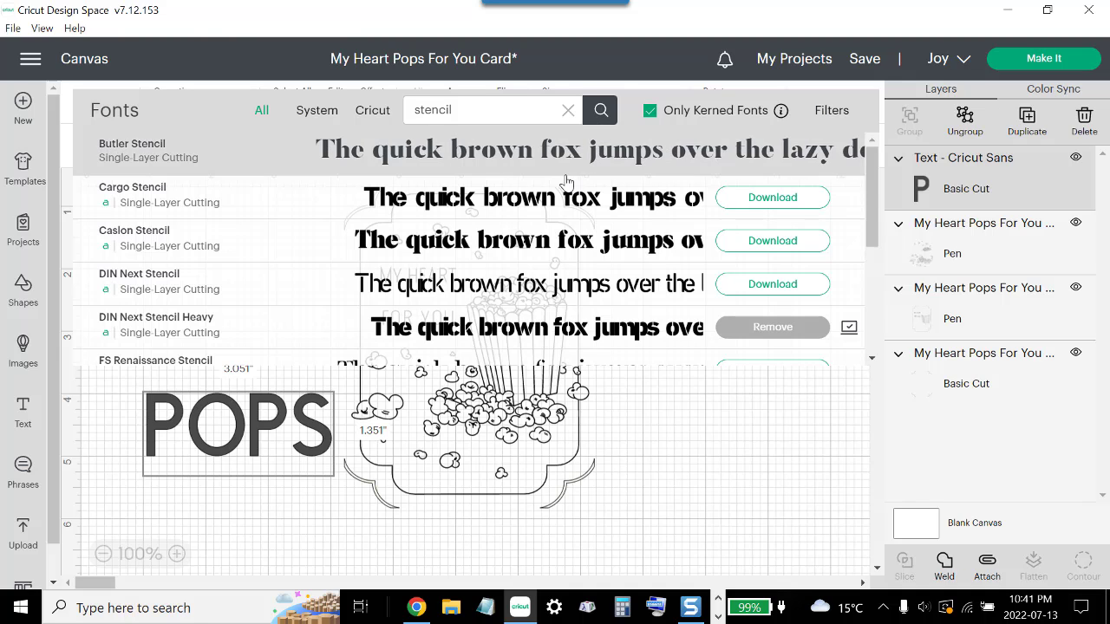
{"action": "scroll", "coordinate": [559, 188], "scroll_direction": "down", "scroll_amount": 6}
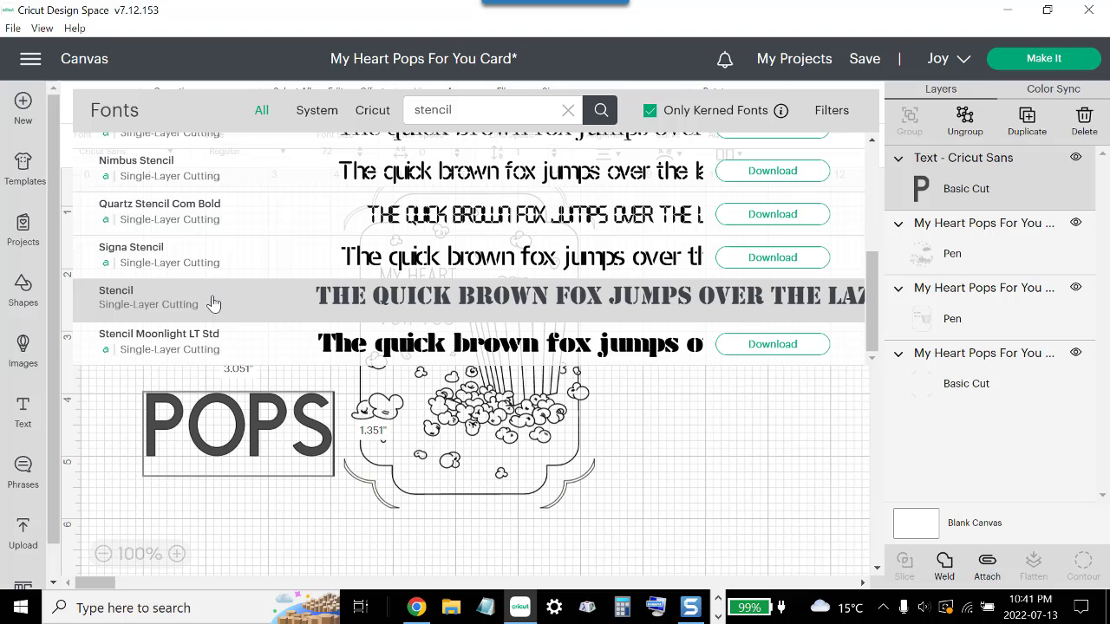
{"action": "left_click", "coordinate": [524, 303]}
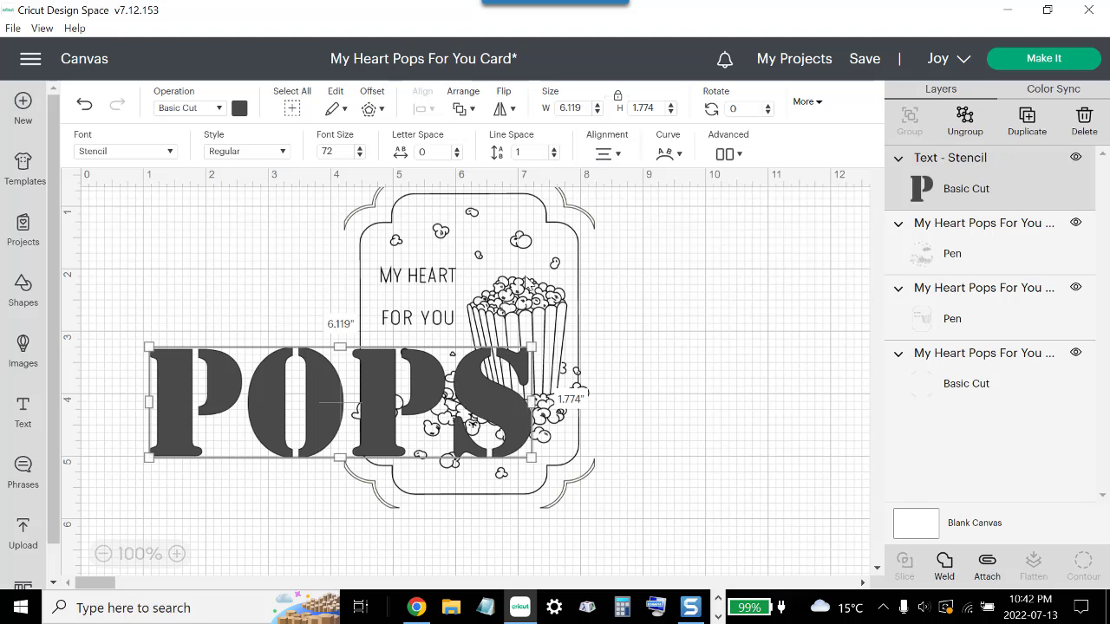
Step: Shrink the POPS text to a font size of about 15.5, place it between MY HEART and FOR YOU, and deselect it
{"action": "left_click_drag", "start_coordinate": [530, 457], "coordinate": [209, 374]}
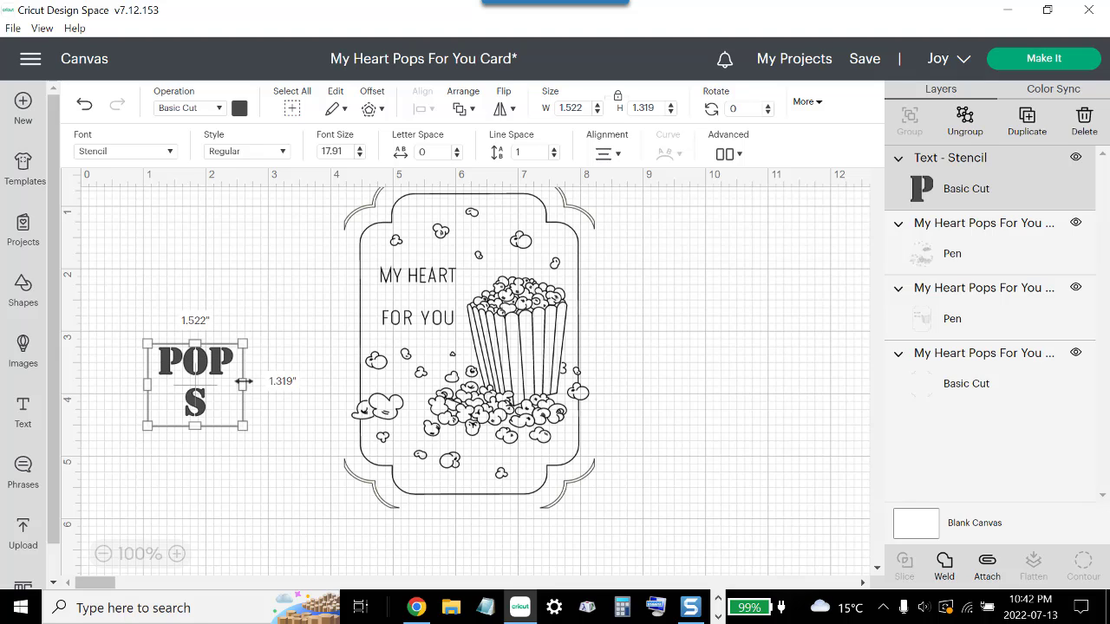
{"action": "left_click_drag", "start_coordinate": [246, 392], "coordinate": [454, 309]}
{"action": "left_click", "coordinate": [182, 420]}
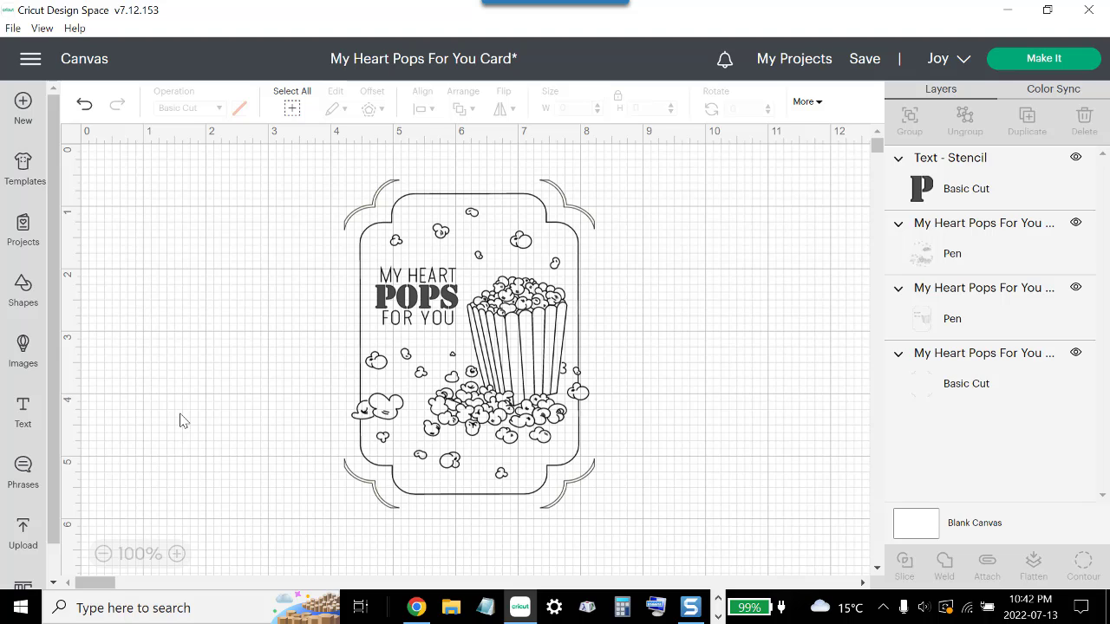
Step: Search the fonts for "stencil" again and change the POPS text to DIN Next Stencil
{"action": "left_click", "coordinate": [416, 296]}
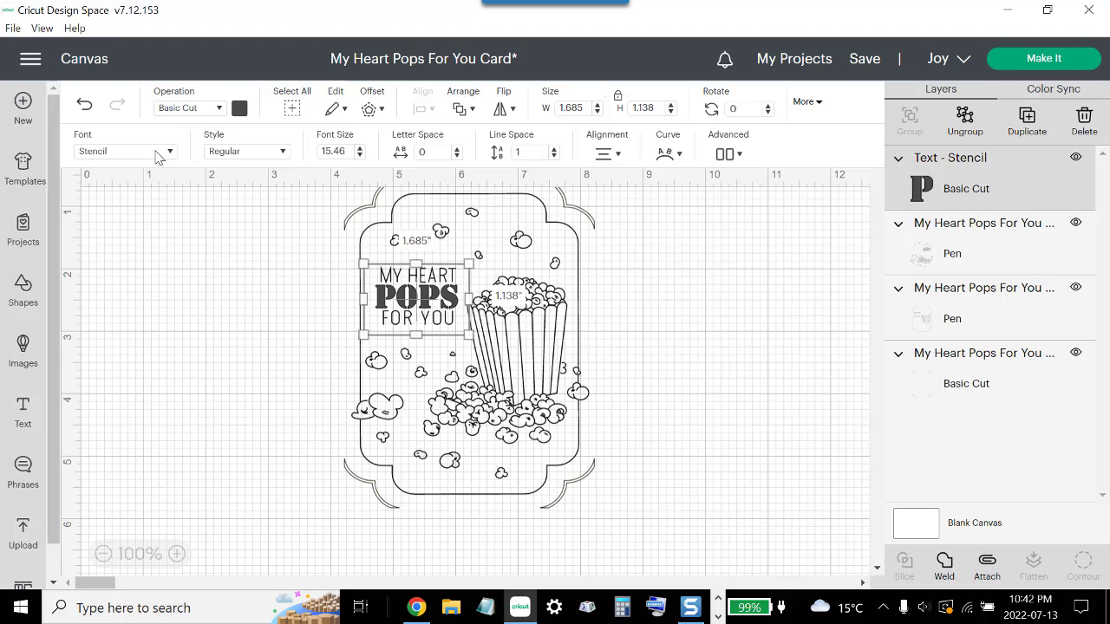
{"action": "left_click", "coordinate": [154, 152]}
{"action": "left_click", "coordinate": [495, 111]}
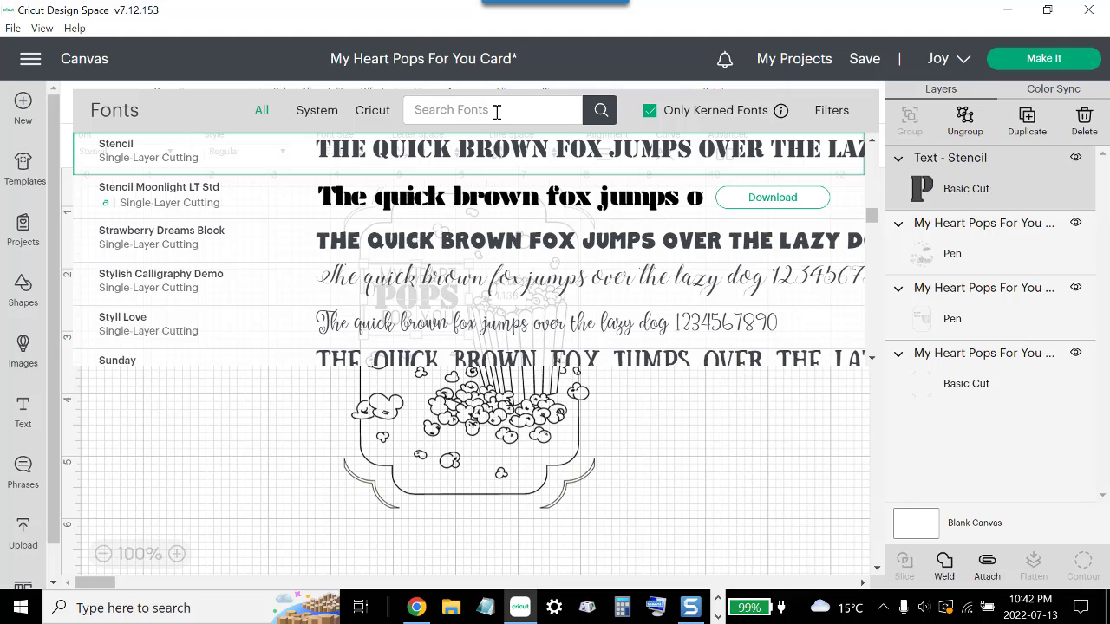
{"action": "type", "text": "stencil"}
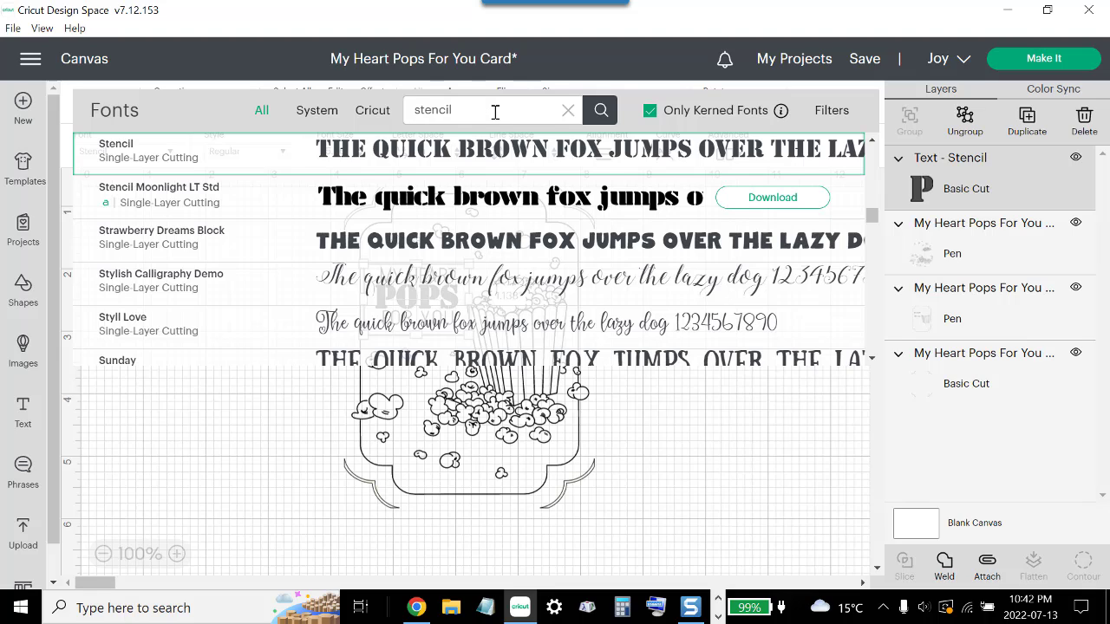
{"action": "left_click", "coordinate": [520, 194]}
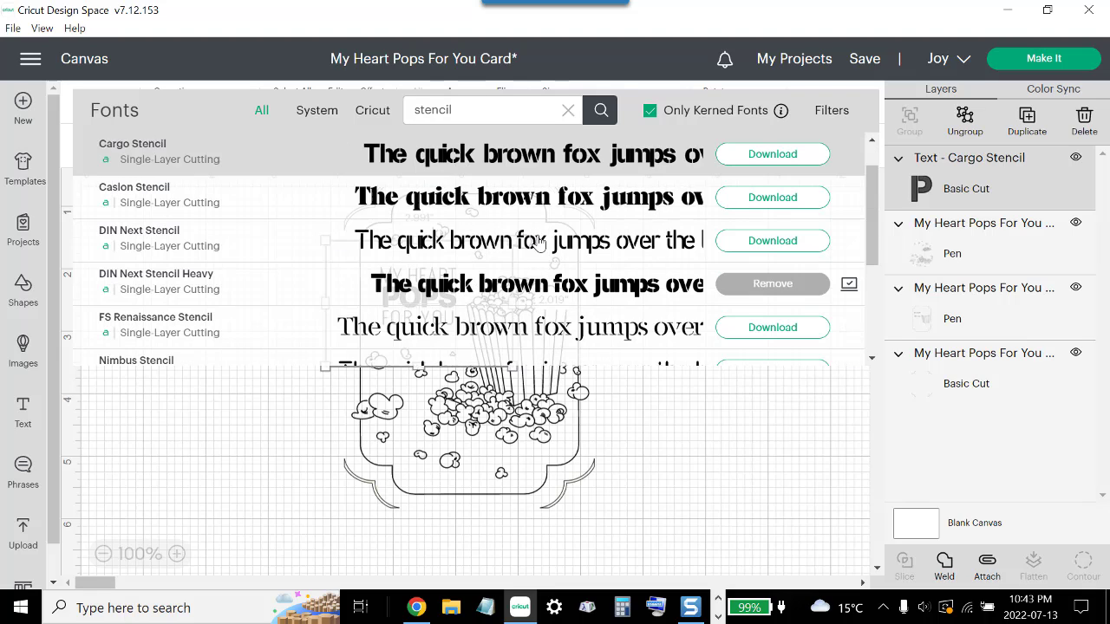
{"action": "left_click", "coordinate": [551, 248]}
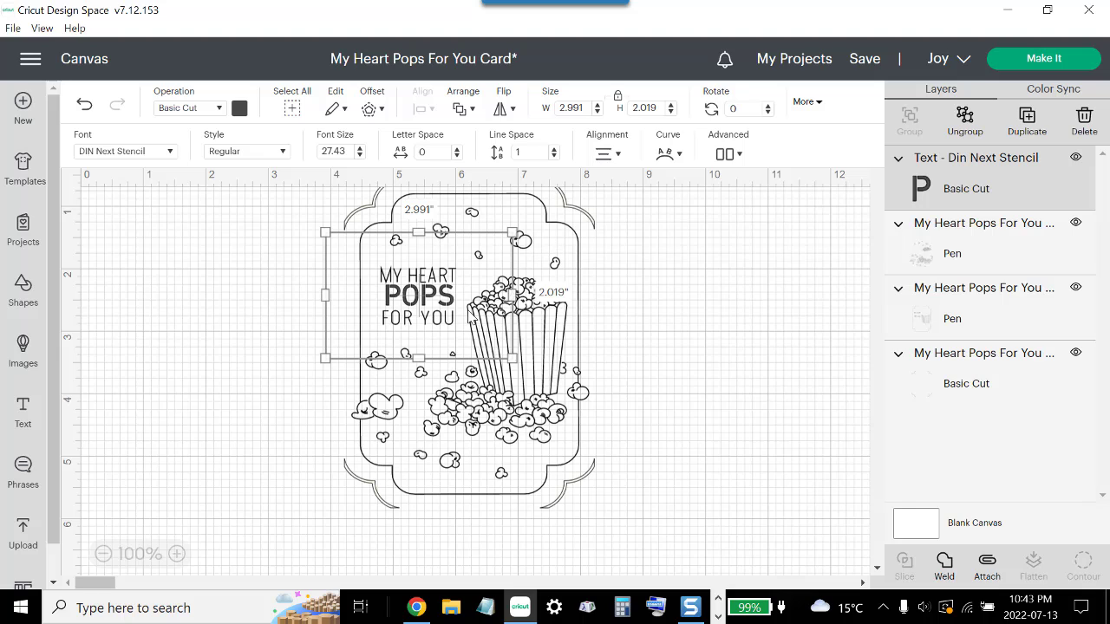
Step: Shift the POPS text slightly so it sits centred between MY HEART and FOR YOU, and deselect it
{"action": "key", "text": "ctrl+z"}
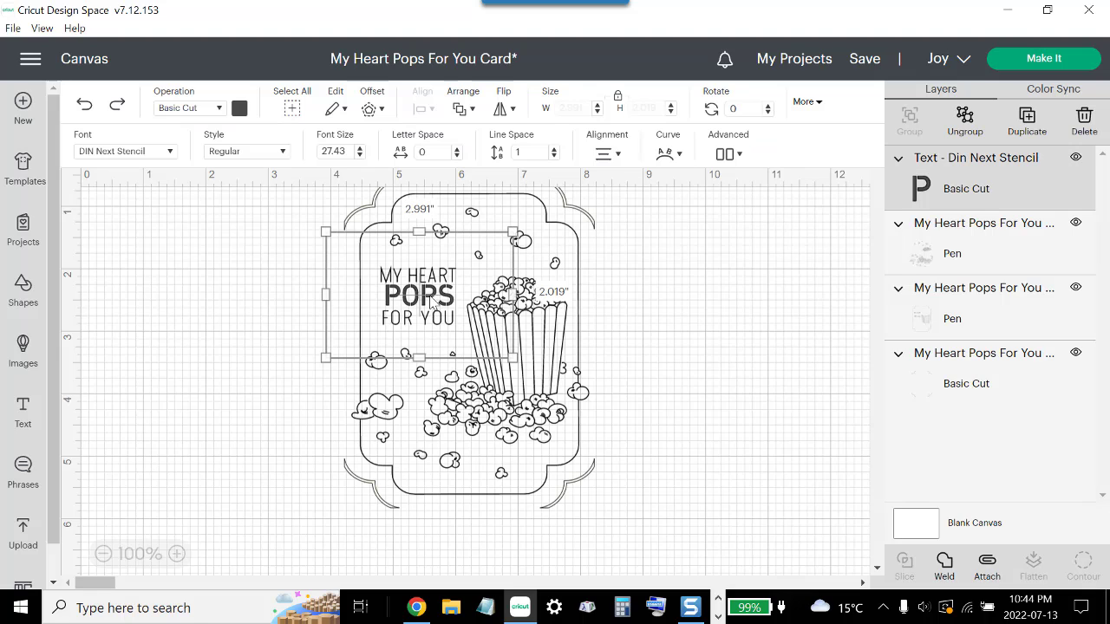
{"action": "left_click_drag", "start_coordinate": [434, 301], "coordinate": [430, 301]}
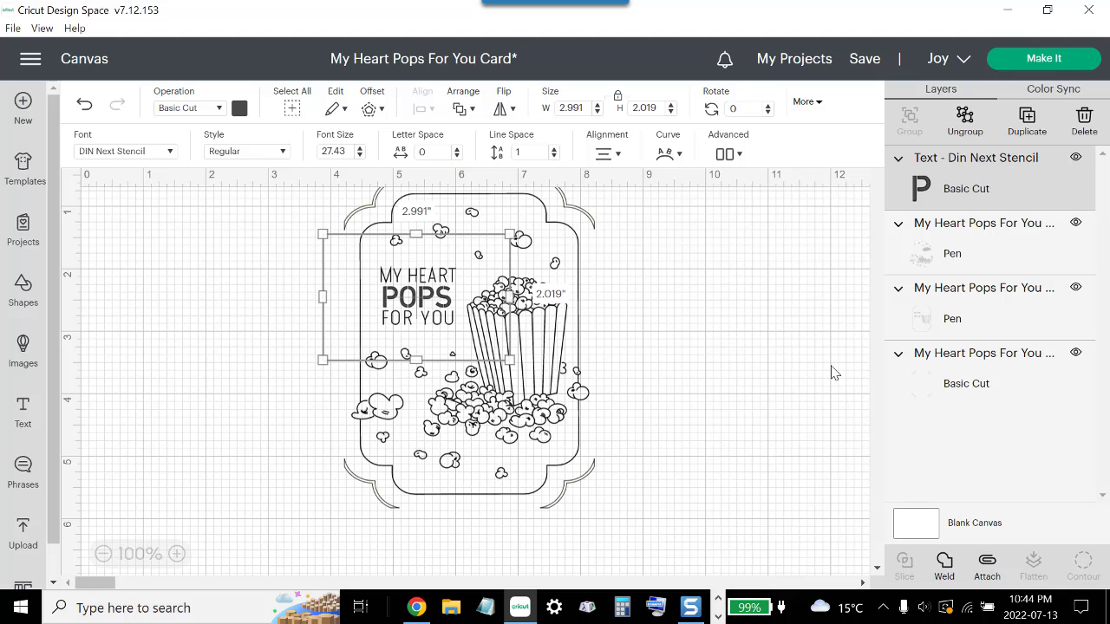
{"action": "left_click", "coordinate": [832, 373]}
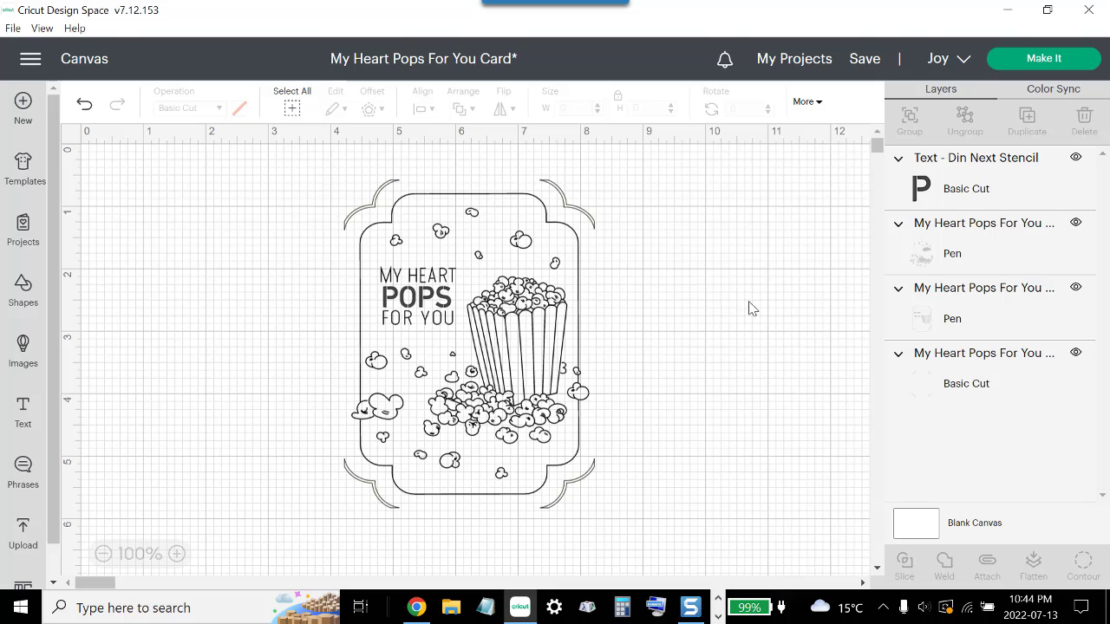
Step: Check the two Basic Cut layers, the card corners and the POPS text, by selecting them together, and clear the selection
{"action": "left_click", "coordinate": [951, 391]}
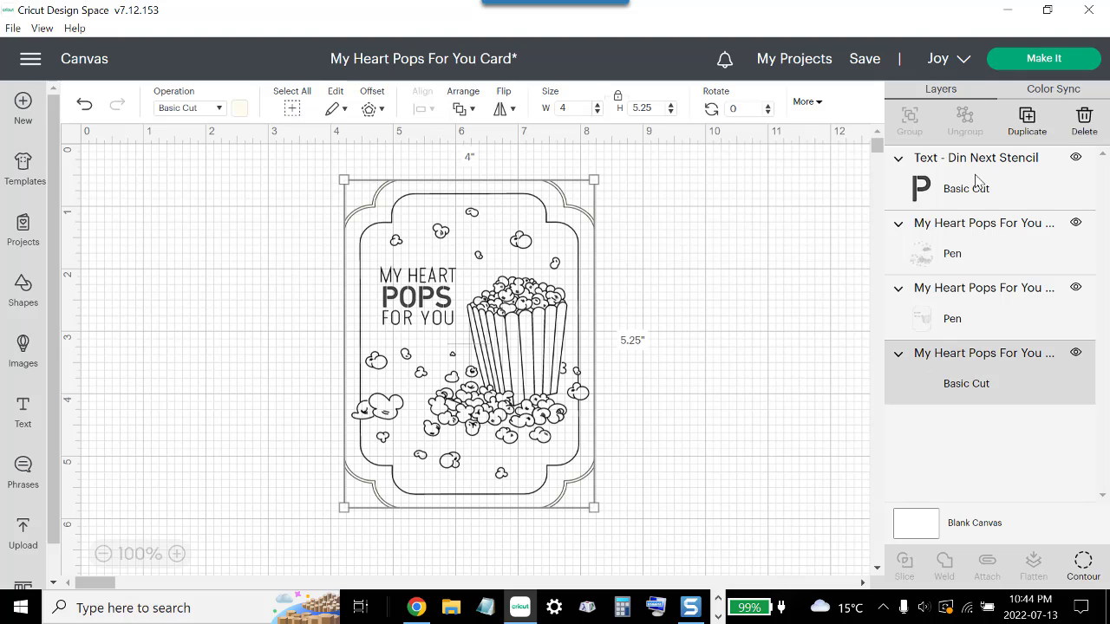
{"action": "left_click", "coordinate": [973, 188], "text": "shift"}
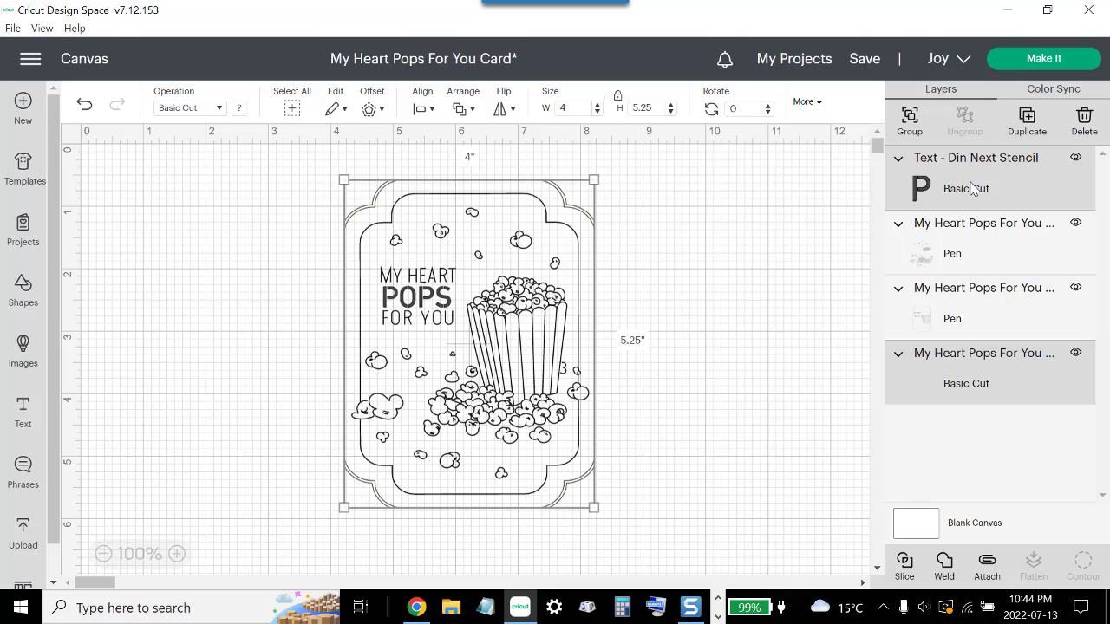
{"action": "left_click", "coordinate": [803, 330]}
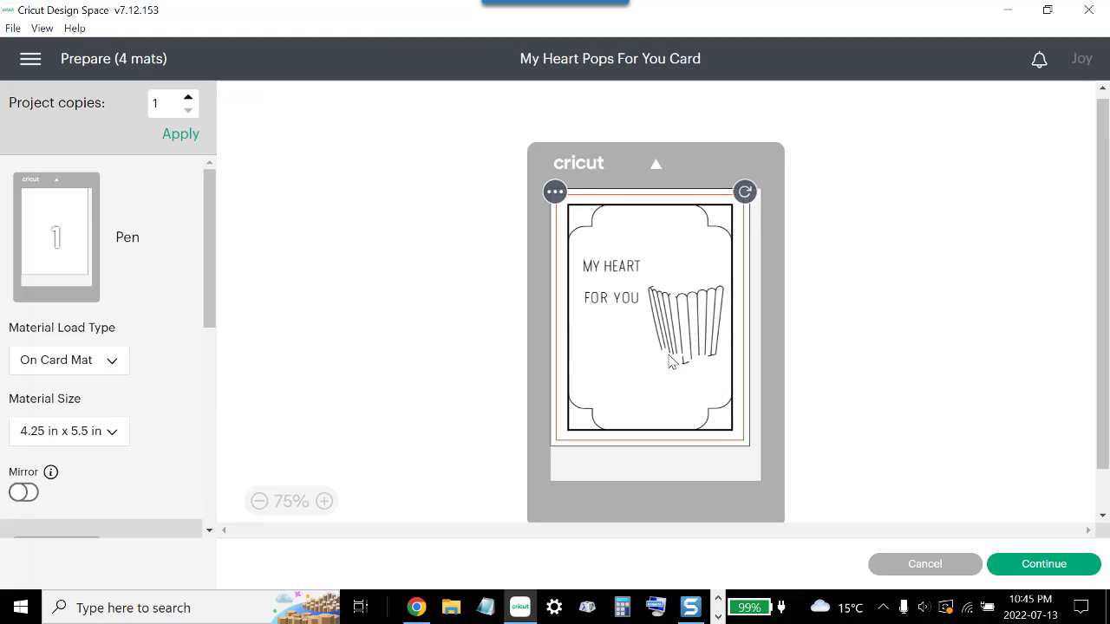
Step: Review how the unattached Pen and Basic Cut layers are laid out on each mat in the make preview, and return to the canvas
{"action": "scroll", "coordinate": [699, 396], "scroll_direction": "down", "scroll_amount": 1}
{"action": "scroll", "coordinate": [177, 405], "scroll_direction": "down", "scroll_amount": 3}
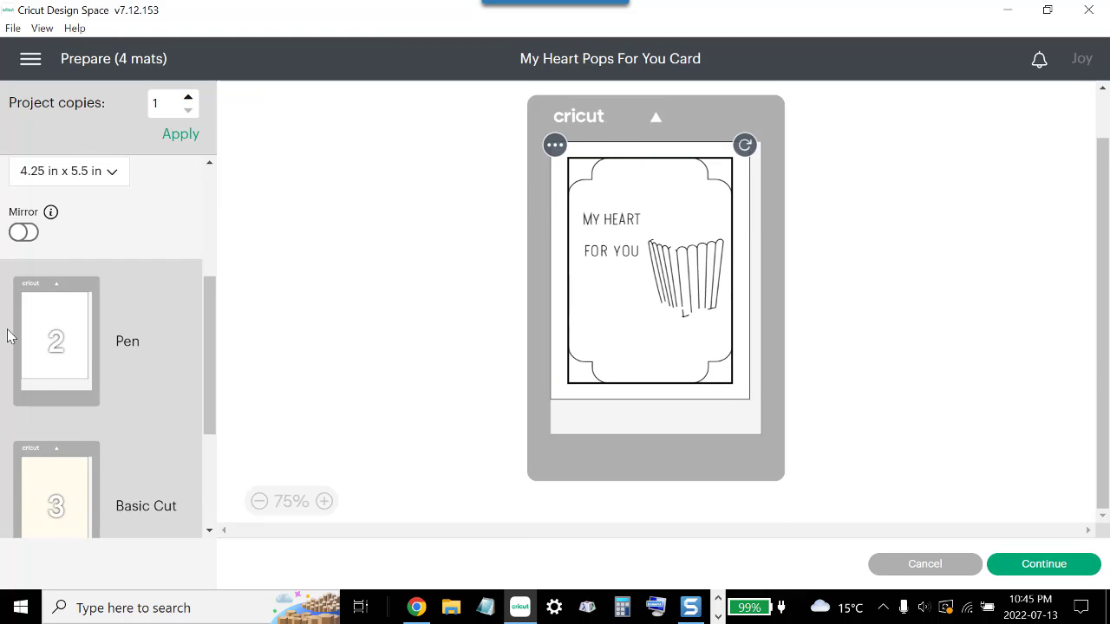
{"action": "left_click", "coordinate": [43, 340]}
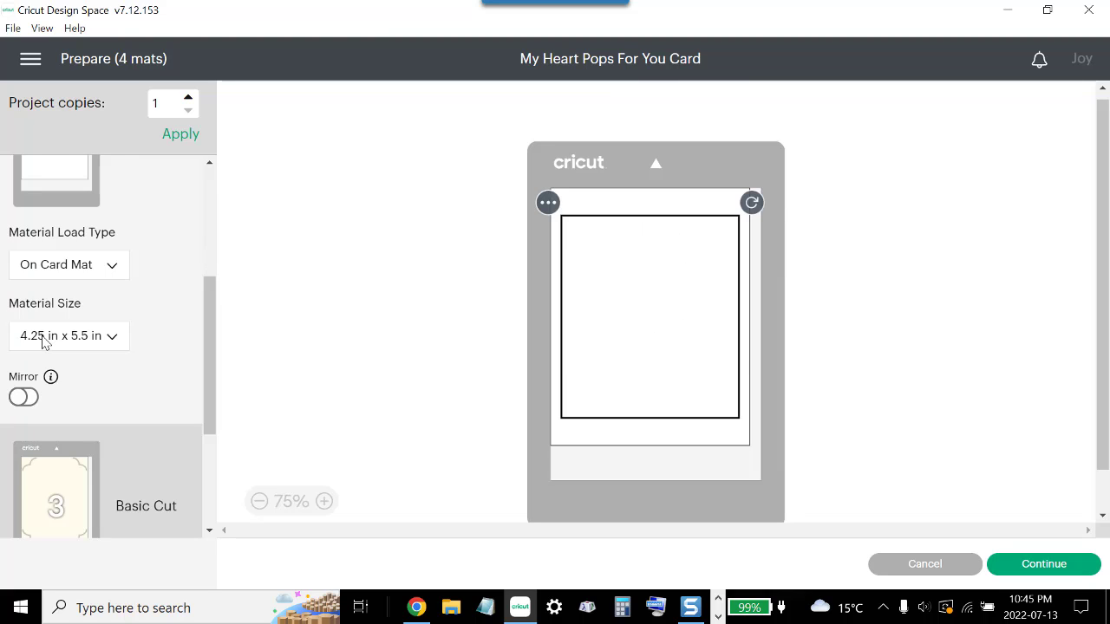
{"action": "left_click", "coordinate": [68, 503]}
{"action": "scroll", "coordinate": [164, 491], "scroll_direction": "down", "scroll_amount": 5}
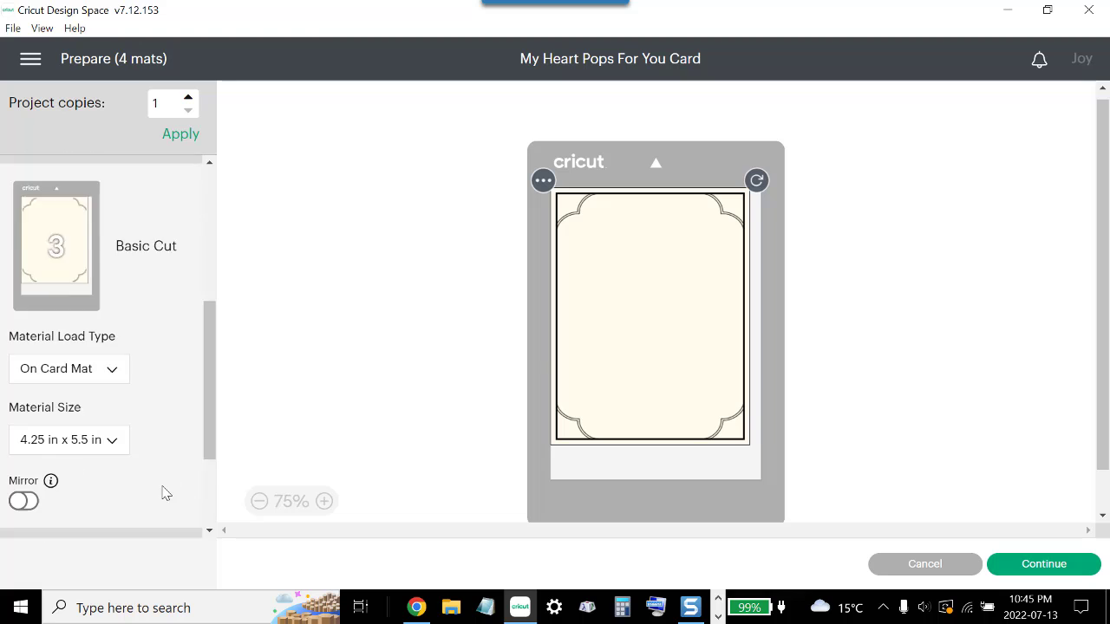
{"action": "left_click", "coordinate": [50, 464]}
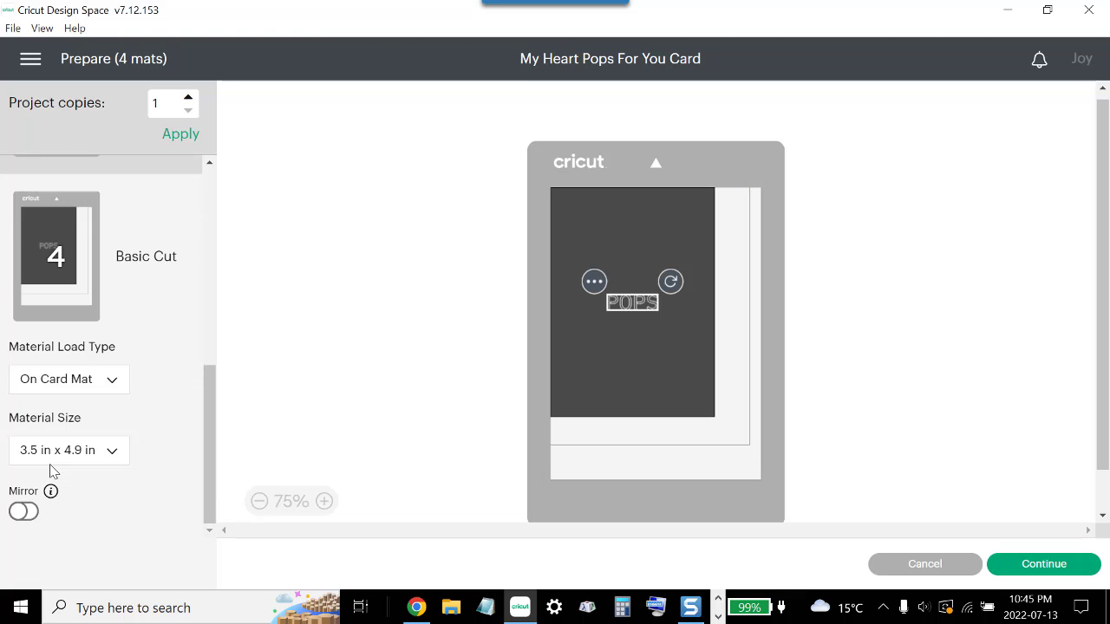
{"action": "left_click", "coordinate": [924, 564]}
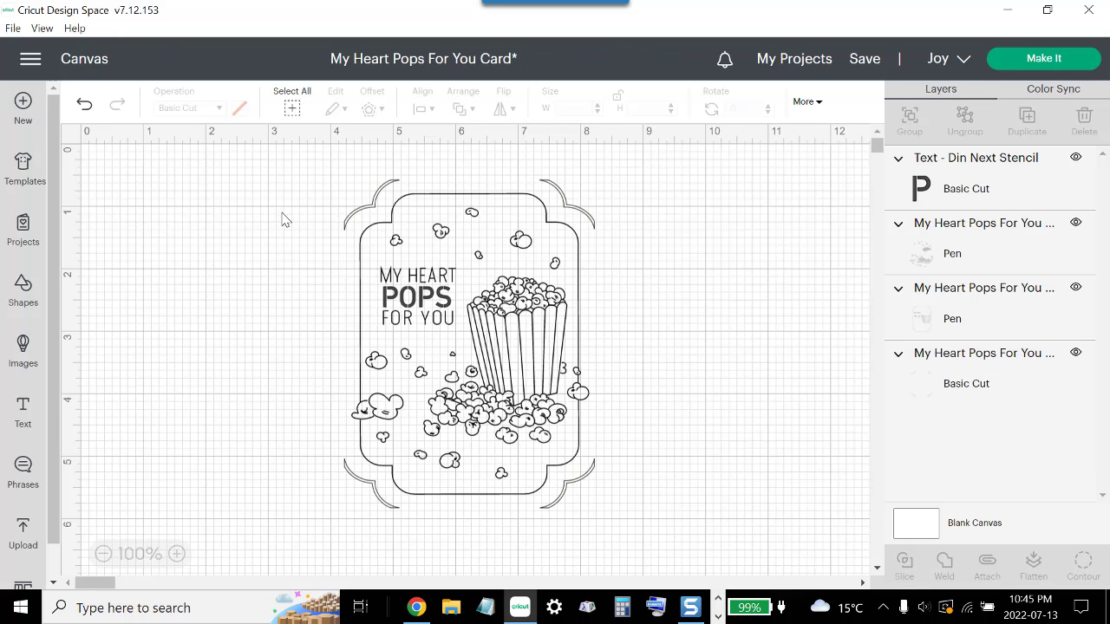
Step: Select the POPS text, both Pen layers and the card's Basic Cut layer, and attach them together
{"action": "left_click_drag", "start_coordinate": [255, 177], "coordinate": [668, 540]}
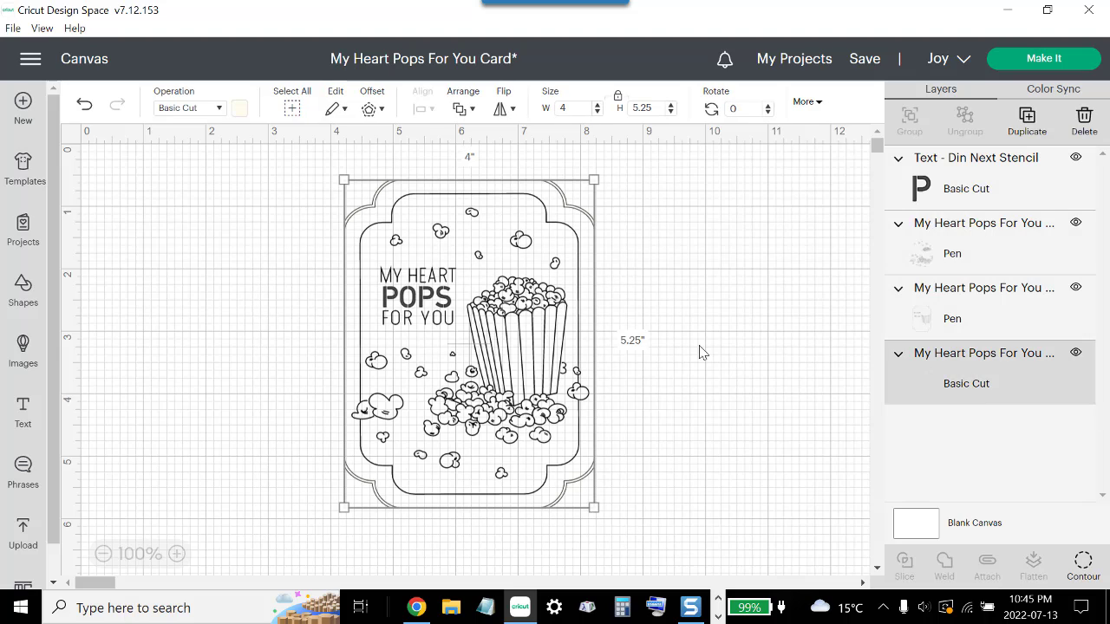
{"action": "left_click", "coordinate": [975, 305], "text": "shift"}
{"action": "left_click", "coordinate": [991, 253], "text": "shift"}
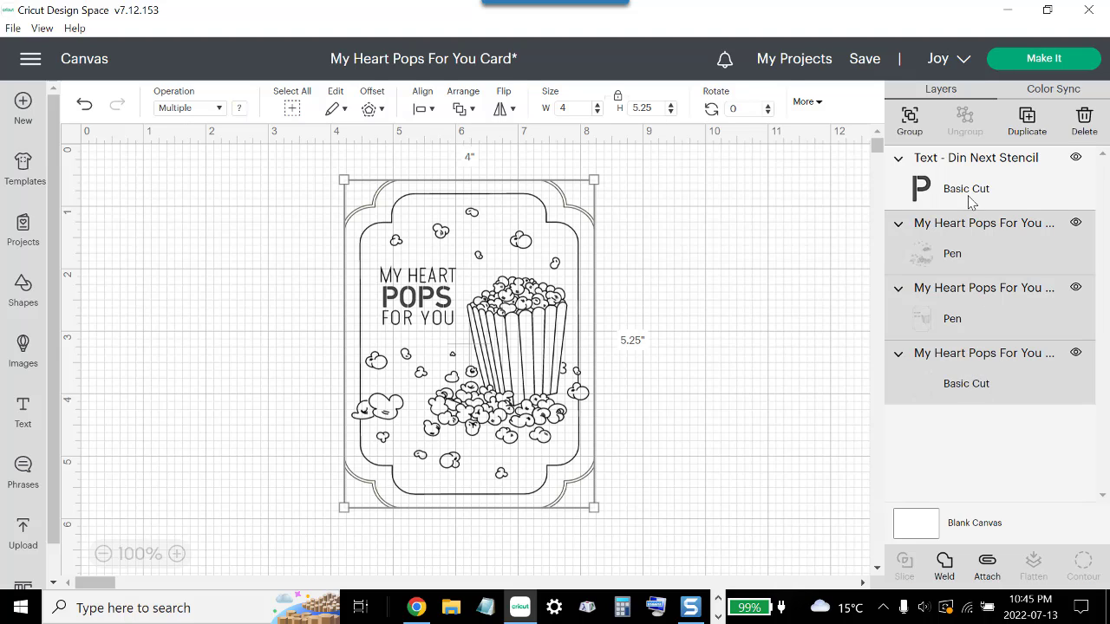
{"action": "left_click", "coordinate": [972, 201], "text": "shift"}
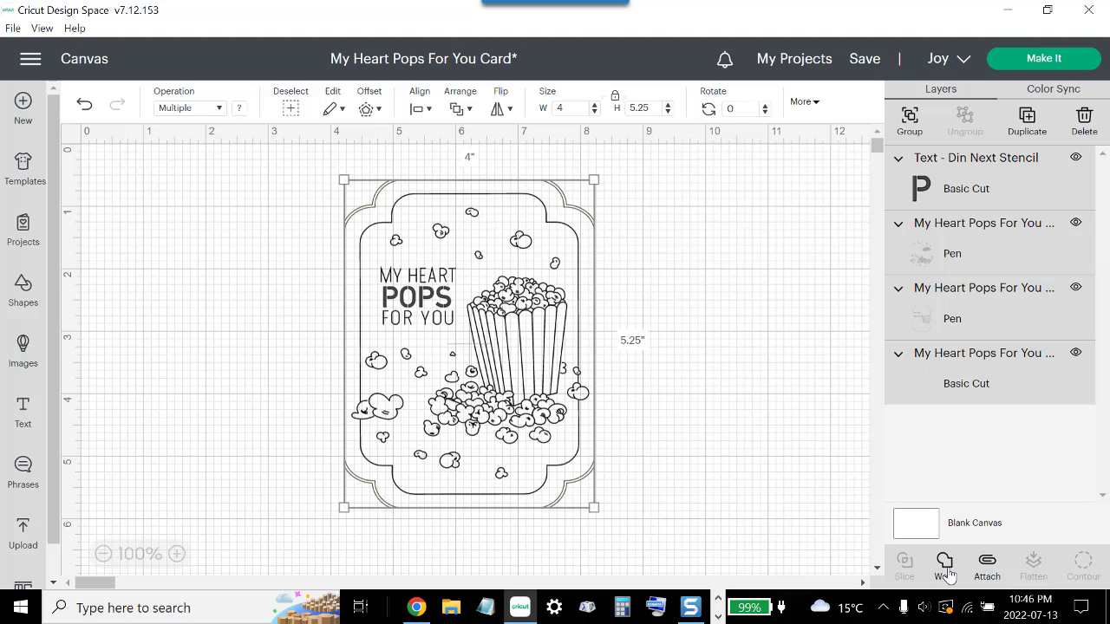
{"action": "left_click", "coordinate": [987, 564]}
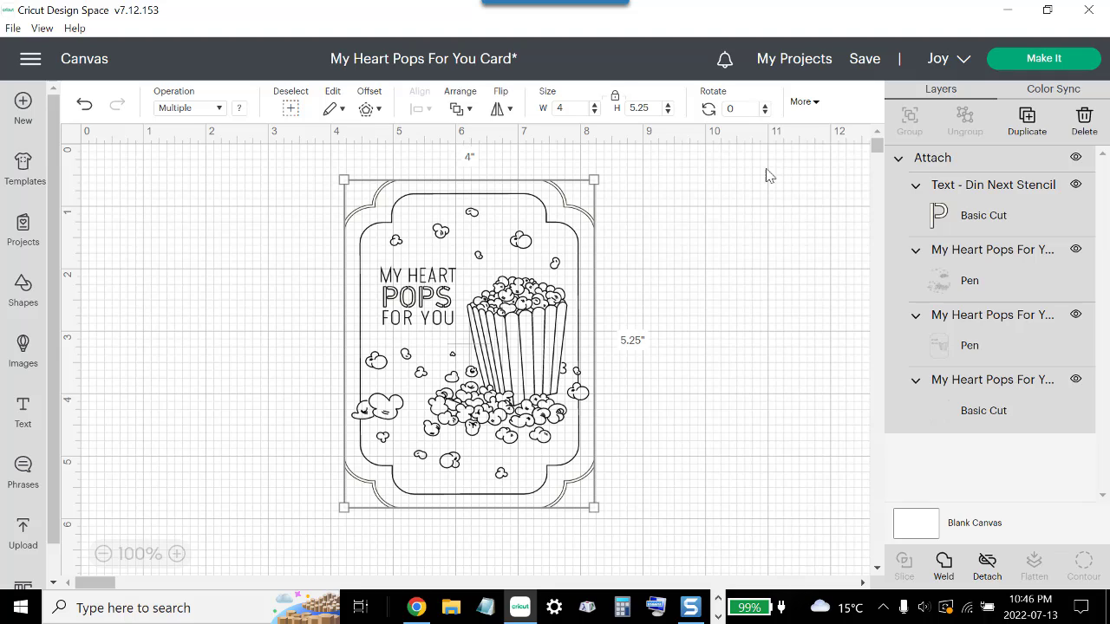
Step: Send the attached card to be made, set the base material to Insert Card – Cardstock, and review the tools to load
{"action": "left_click", "coordinate": [1044, 59]}
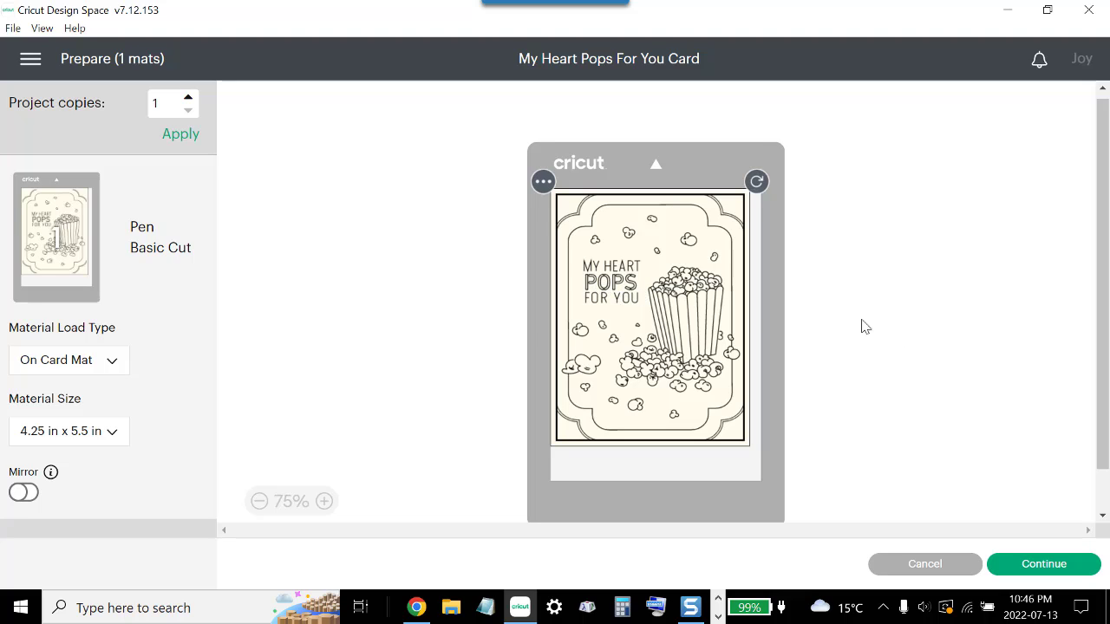
{"action": "left_click", "coordinate": [1051, 568]}
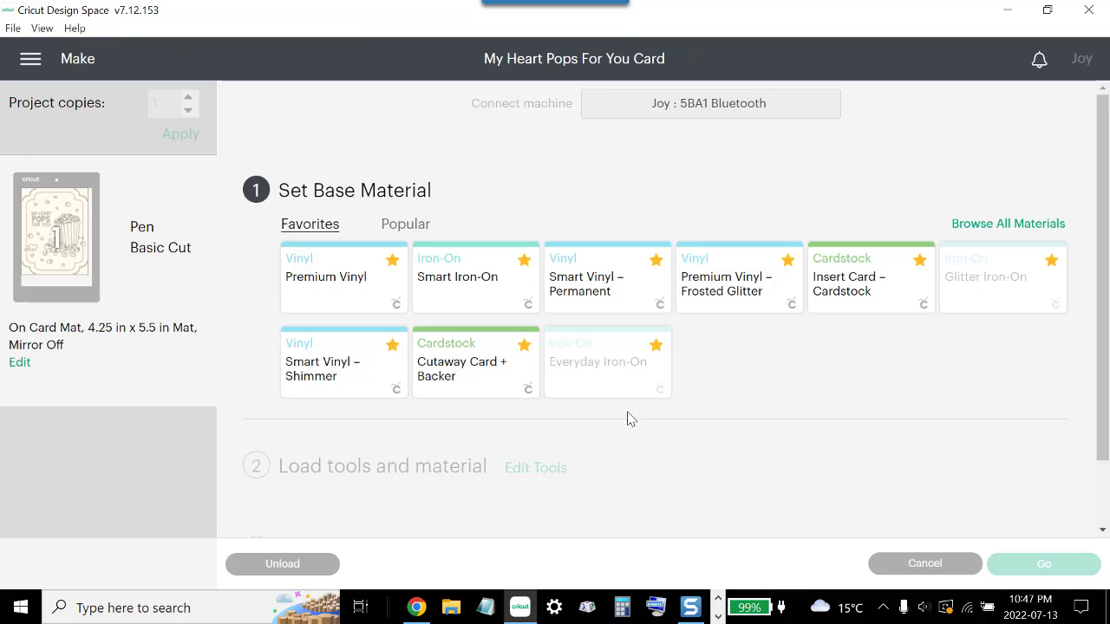
{"action": "left_click", "coordinate": [863, 297]}
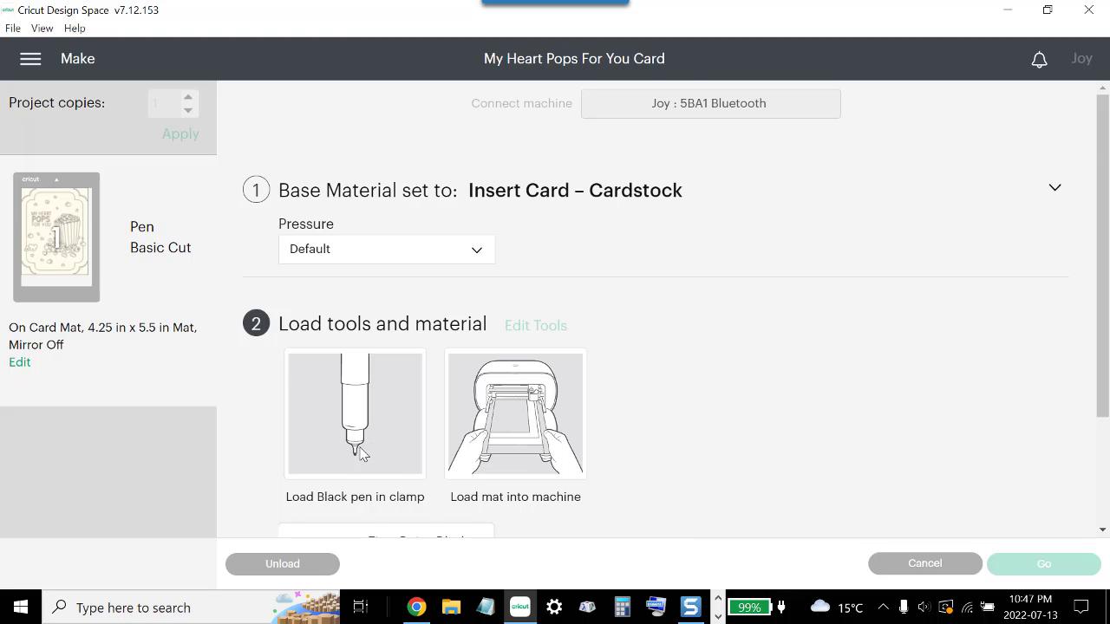
{"action": "scroll", "coordinate": [390, 448], "scroll_direction": "down", "scroll_amount": 1}
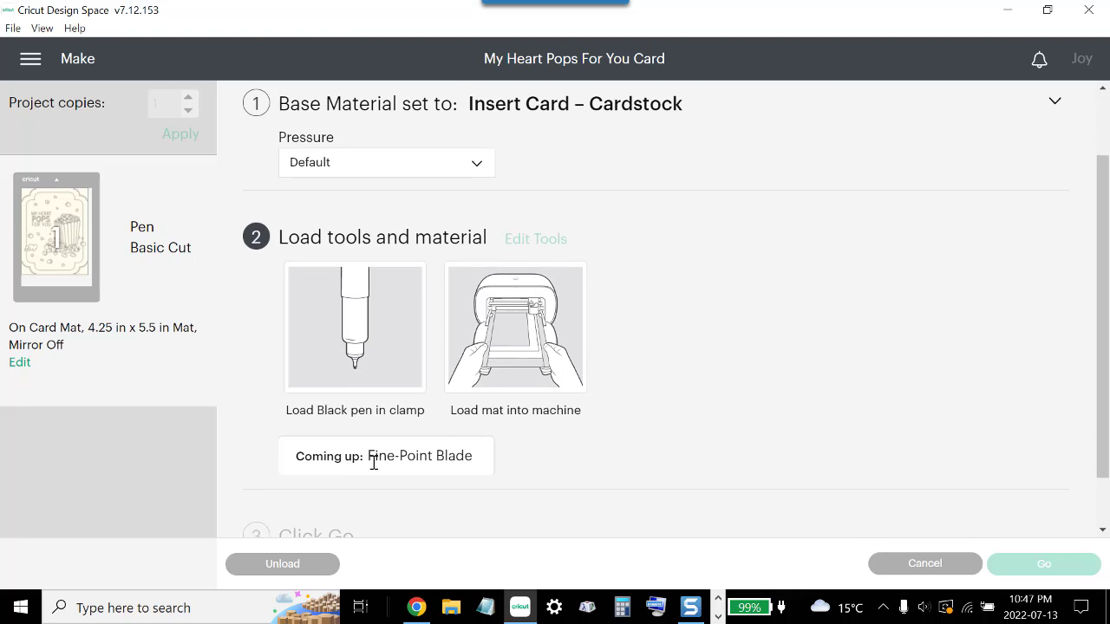